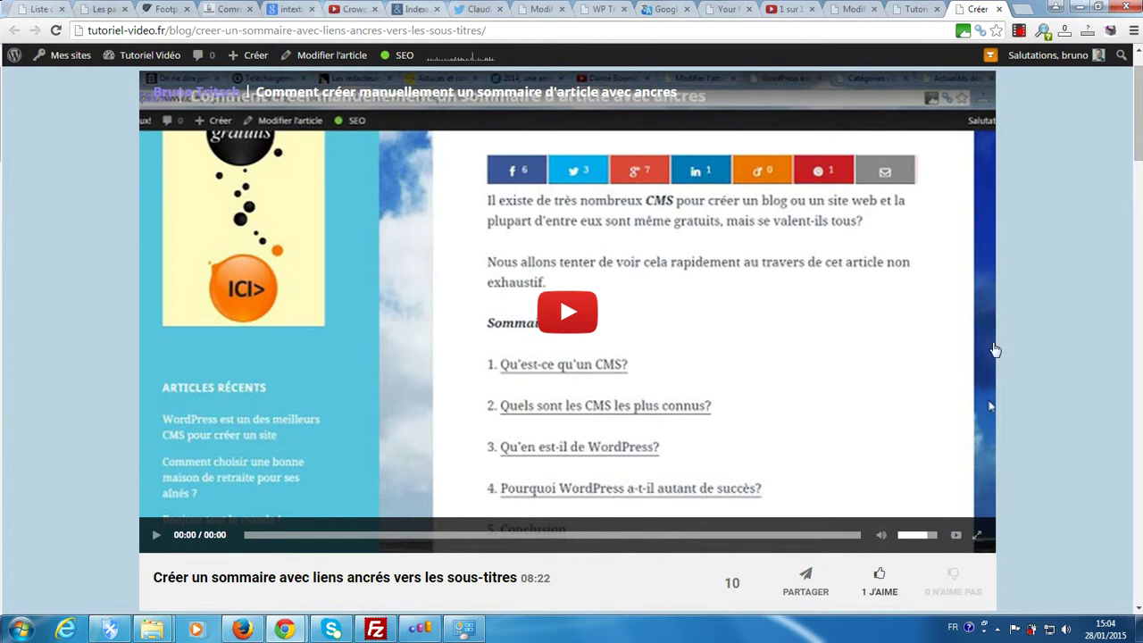
Examine the published article about anchored summaries, including its header video and text, alongside the site's home page and the draft article.
drag(1139, 150, 1140, 185)
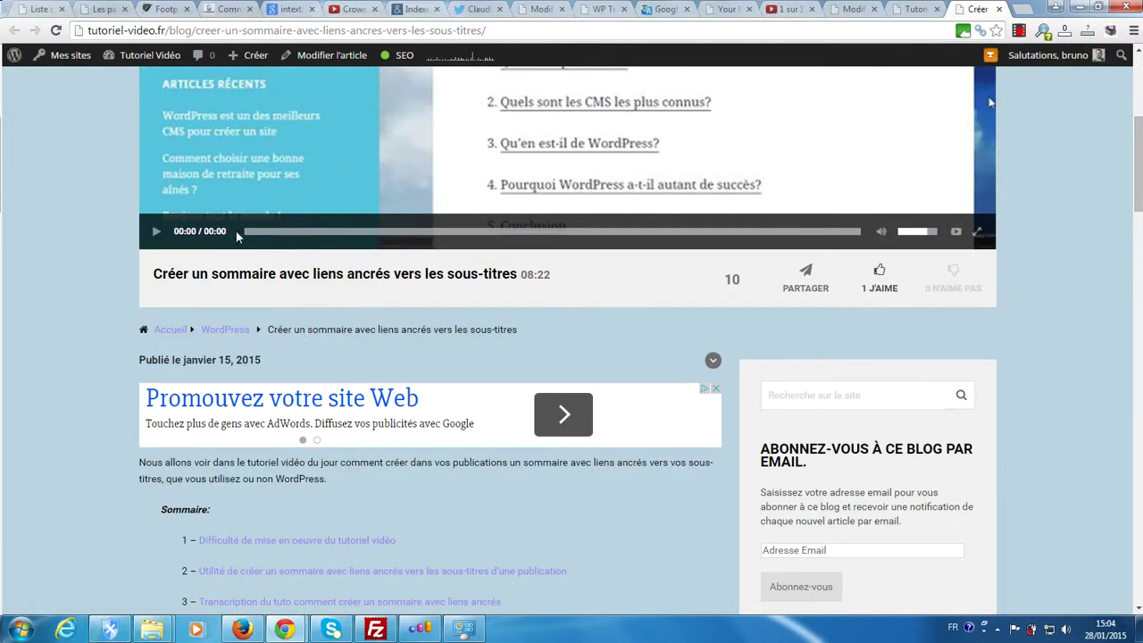
drag(1135, 183, 1134, 140)
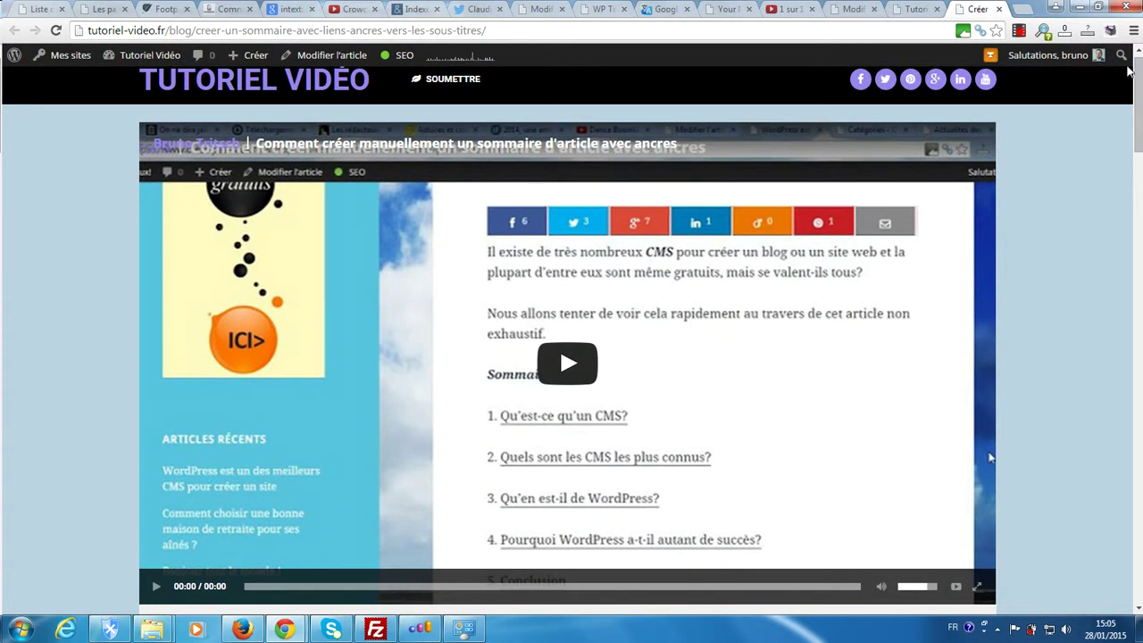
drag(1139, 89, 1140, 185)
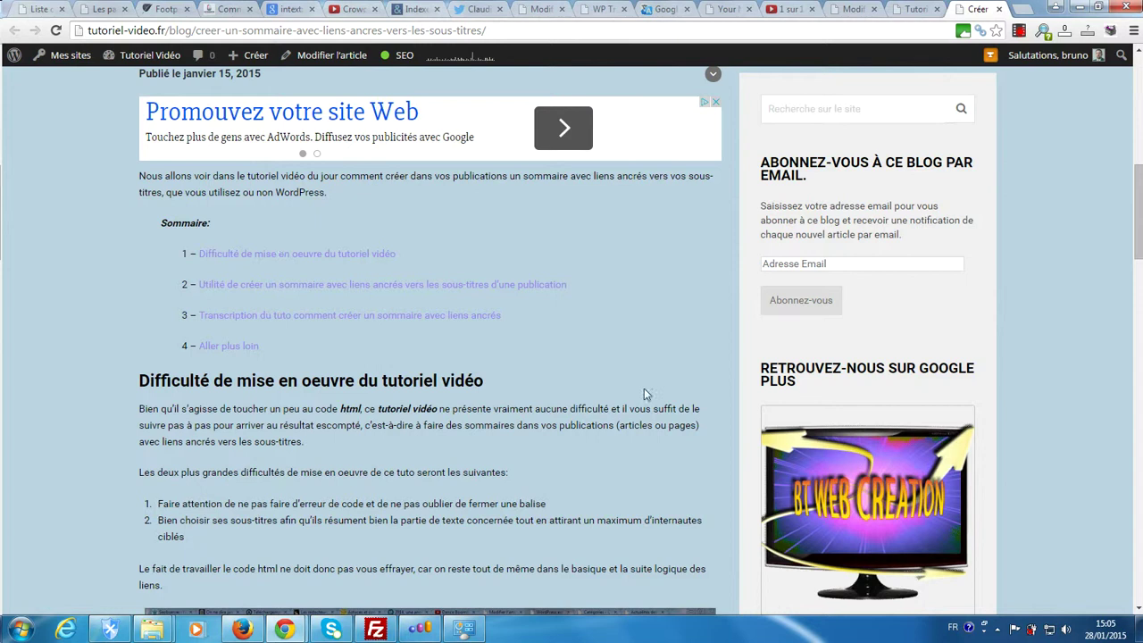
click(906, 7)
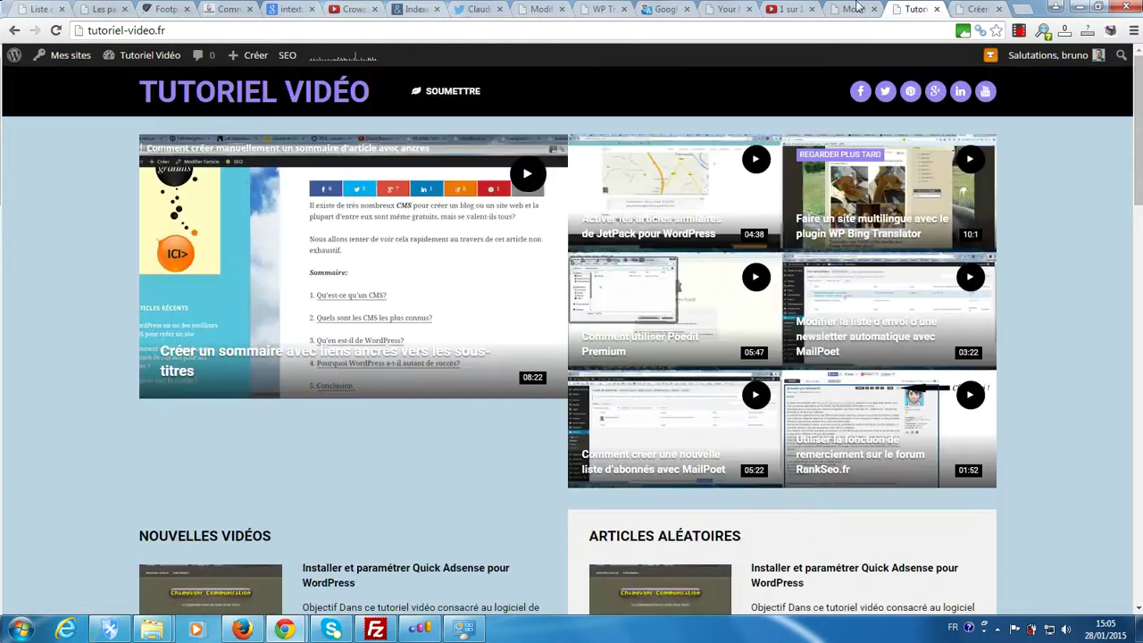
click(846, 9)
drag(840, 8, 902, 8)
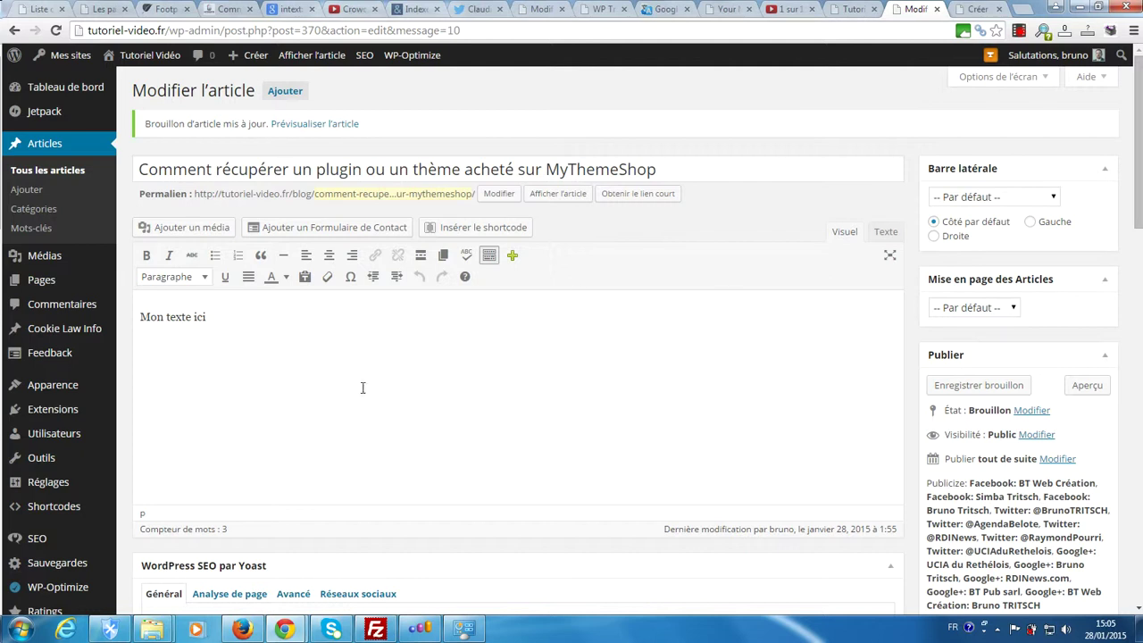
click(973, 8)
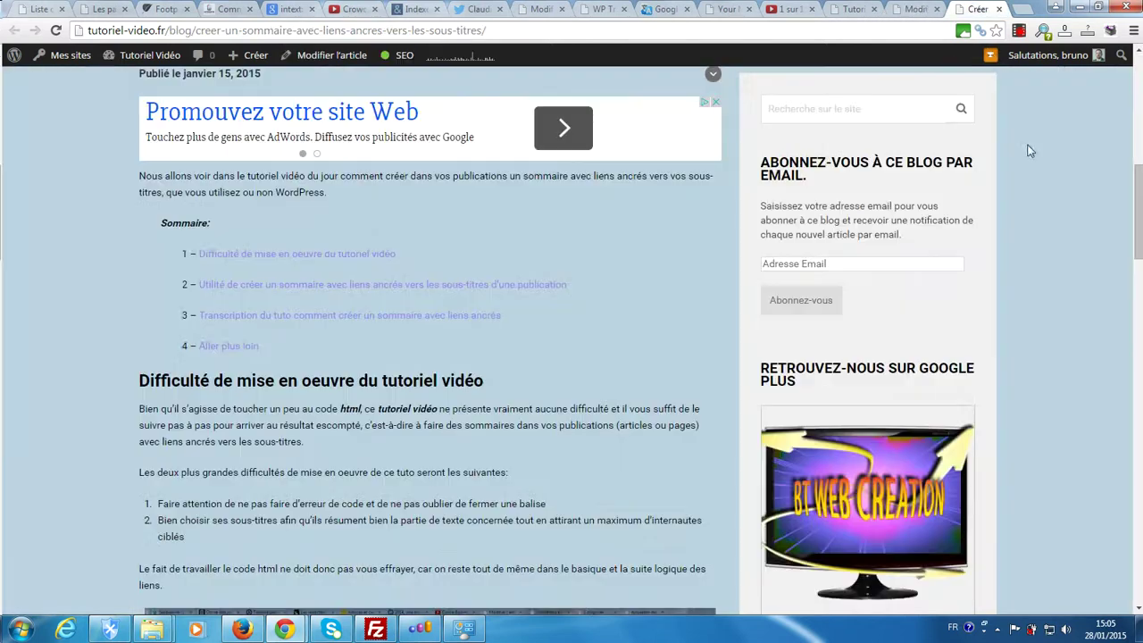
drag(1139, 207, 1139, 106)
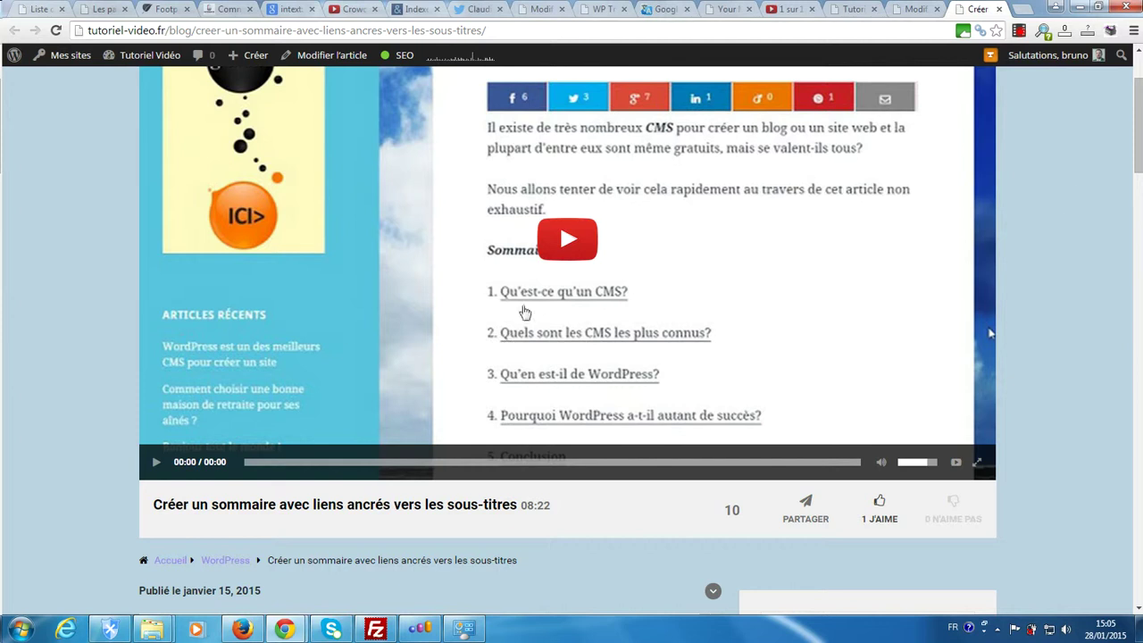
click(914, 10)
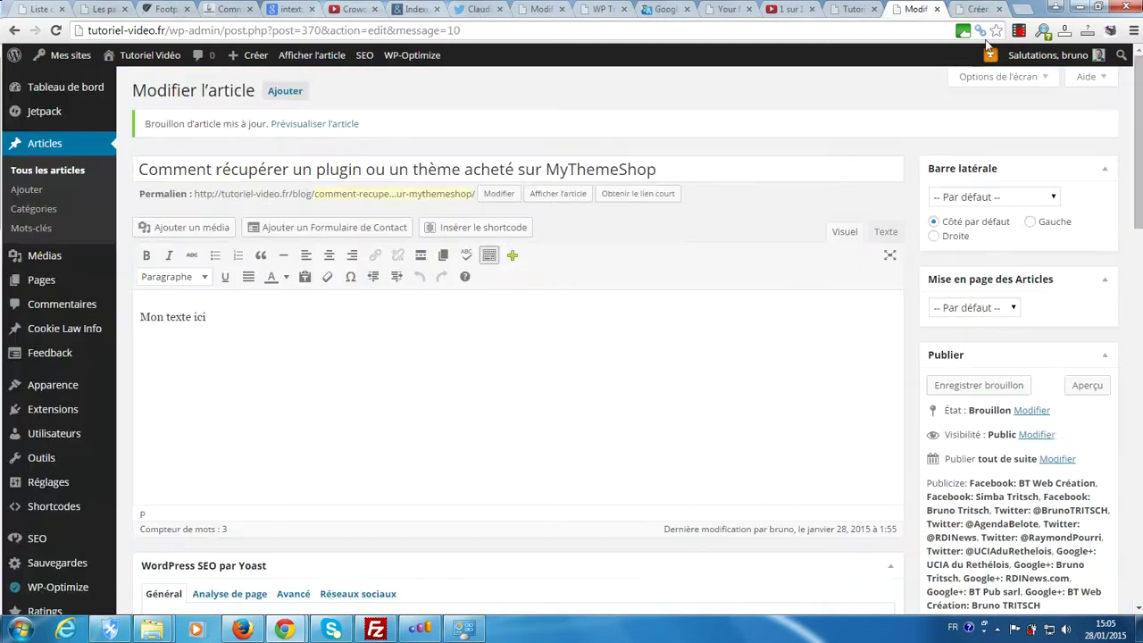
Assign the MyThemeShop draft article to the WordPress category only, removing it from Uncategorized.
drag(1136, 103, 1140, 120)
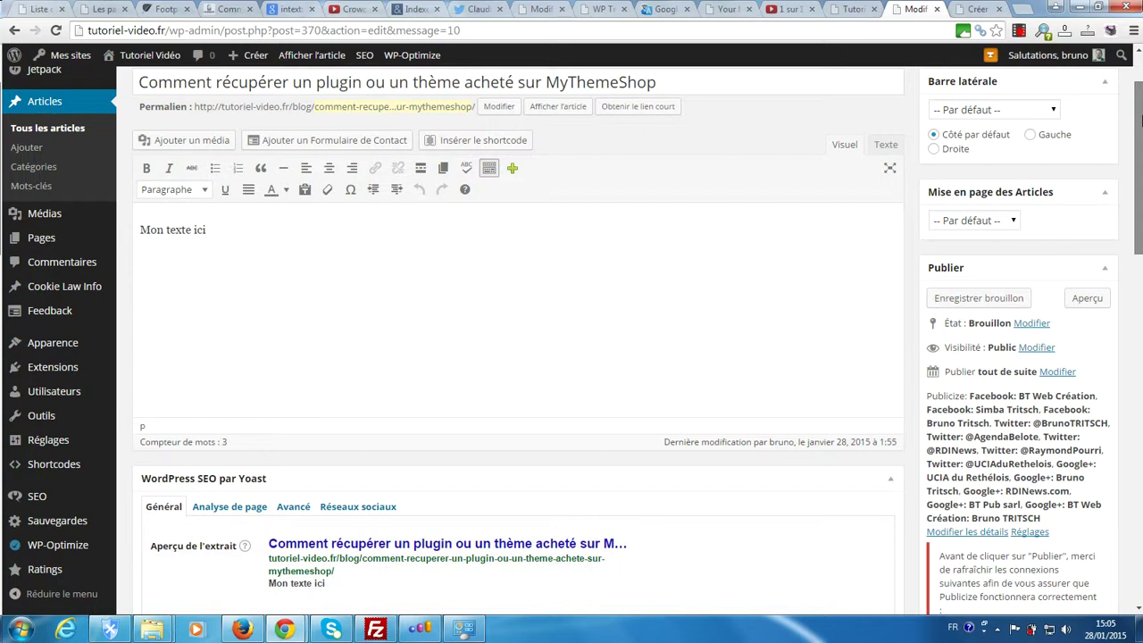
drag(1140, 121, 1139, 113)
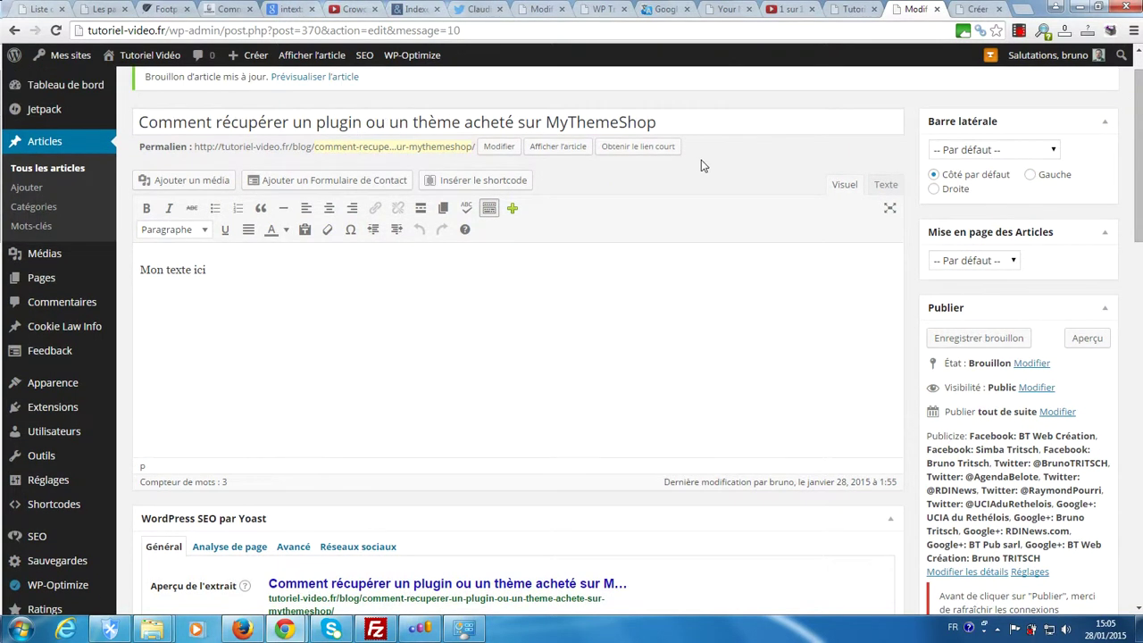
scroll(651, 164, up, 1)
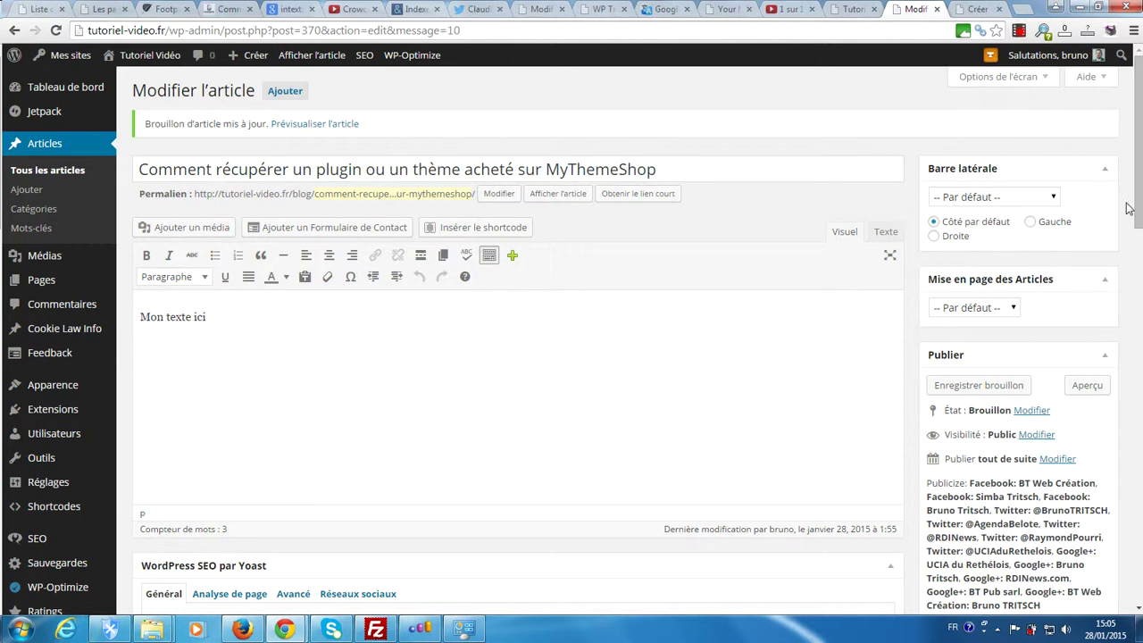
drag(1136, 197, 993, 268)
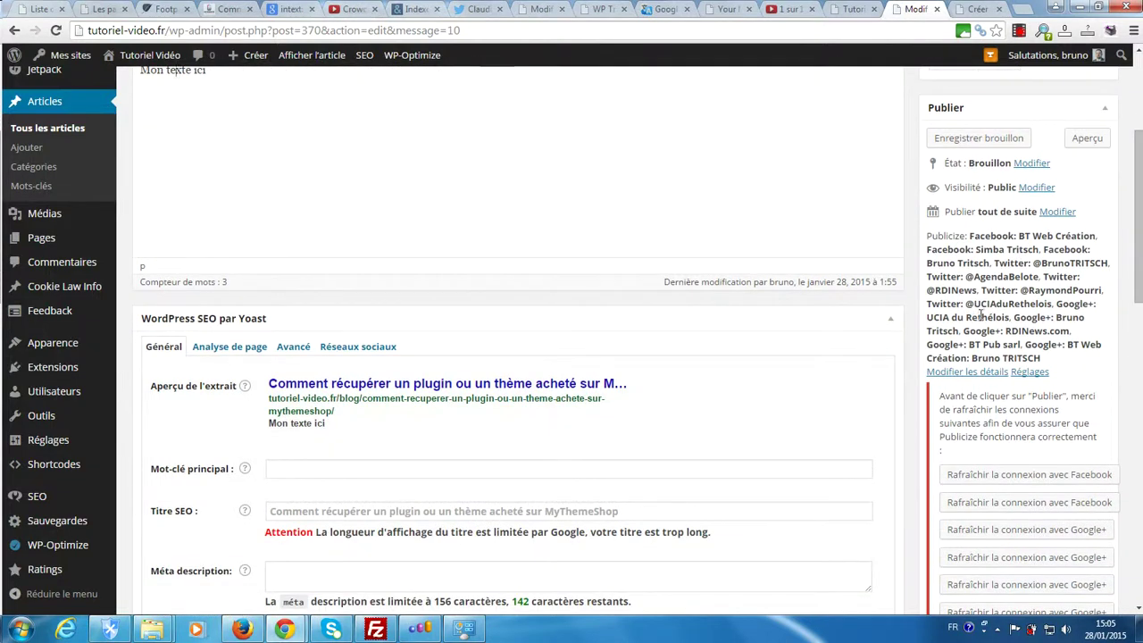
drag(1137, 205, 1139, 406)
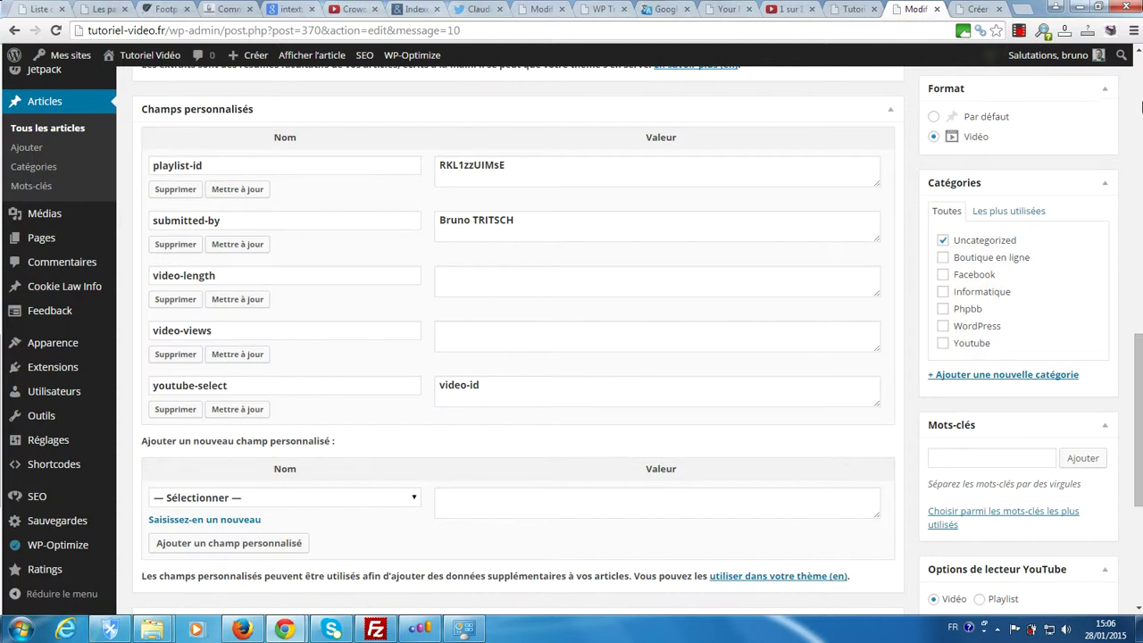
click(942, 258)
click(942, 240)
click(942, 326)
click(942, 257)
Try filling the YouTube video ID with the remembered value RKL1zzUIMsE, and clear the field again.
scroll(1135, 378, down, 2)
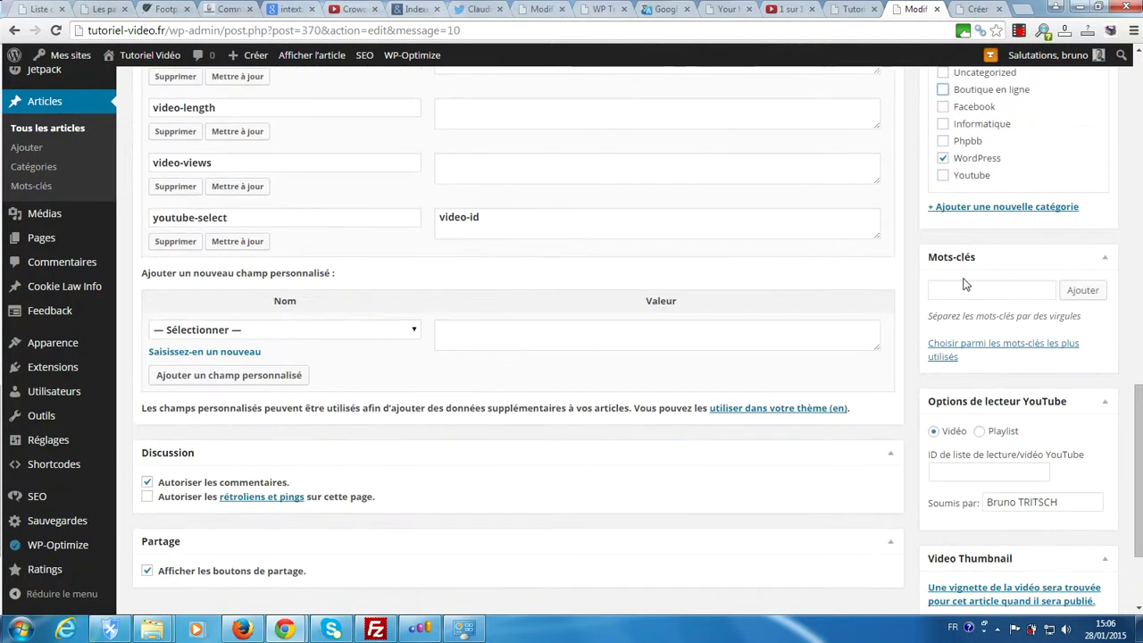
drag(1137, 408, 1141, 461)
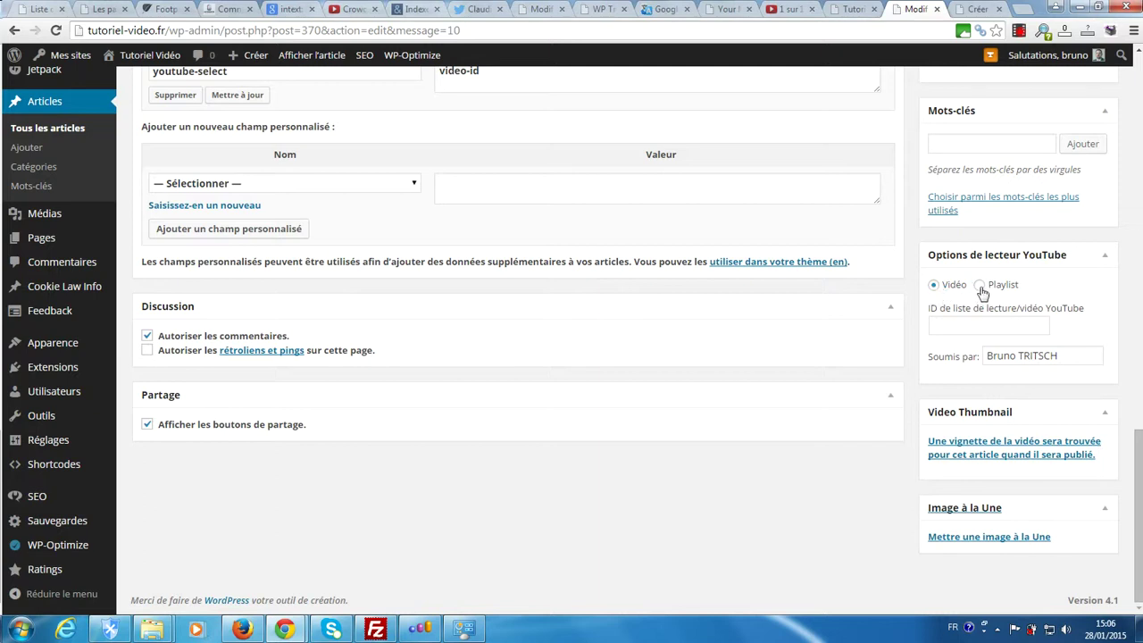
click(952, 325)
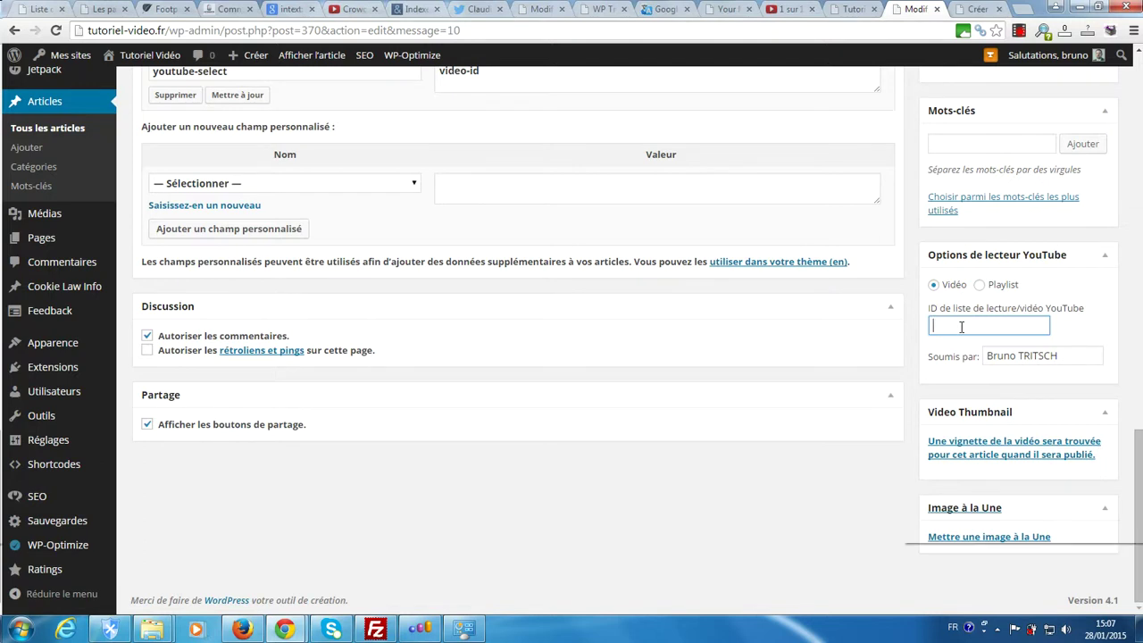
right_click(962, 327)
click(936, 334)
click(994, 325)
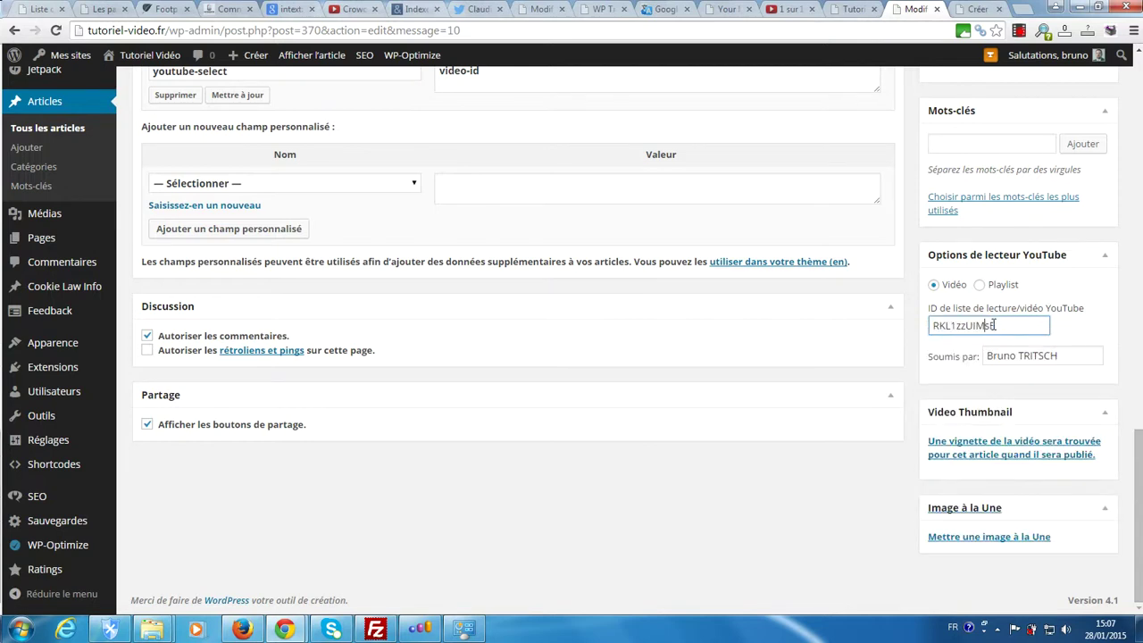
drag(1003, 321, 895, 333)
key(Delete)
click(853, 9)
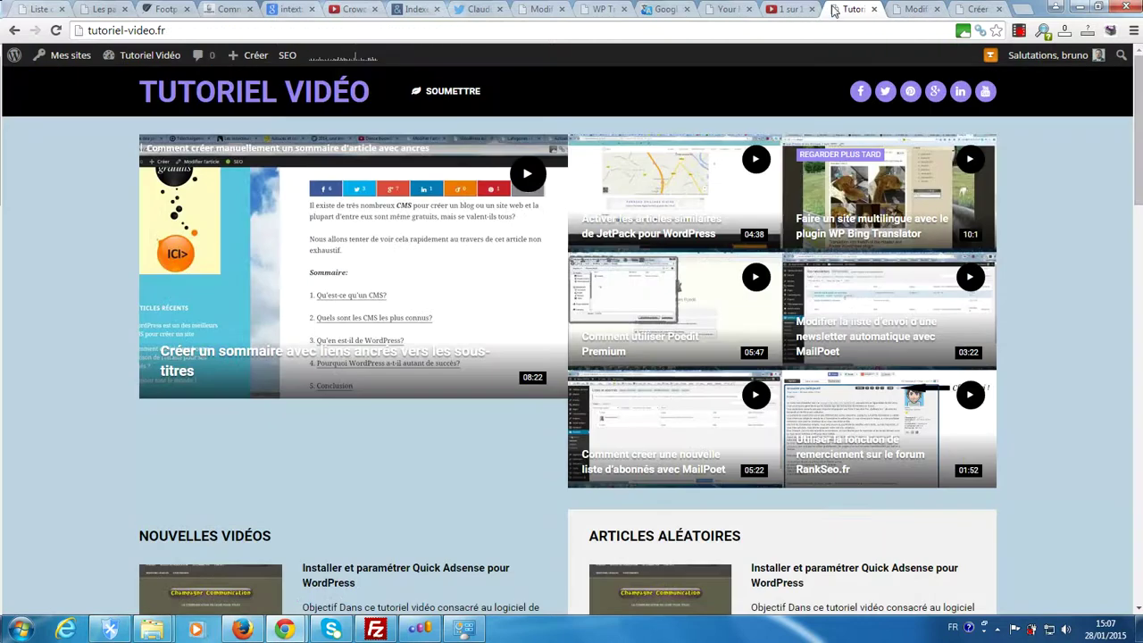
click(778, 8)
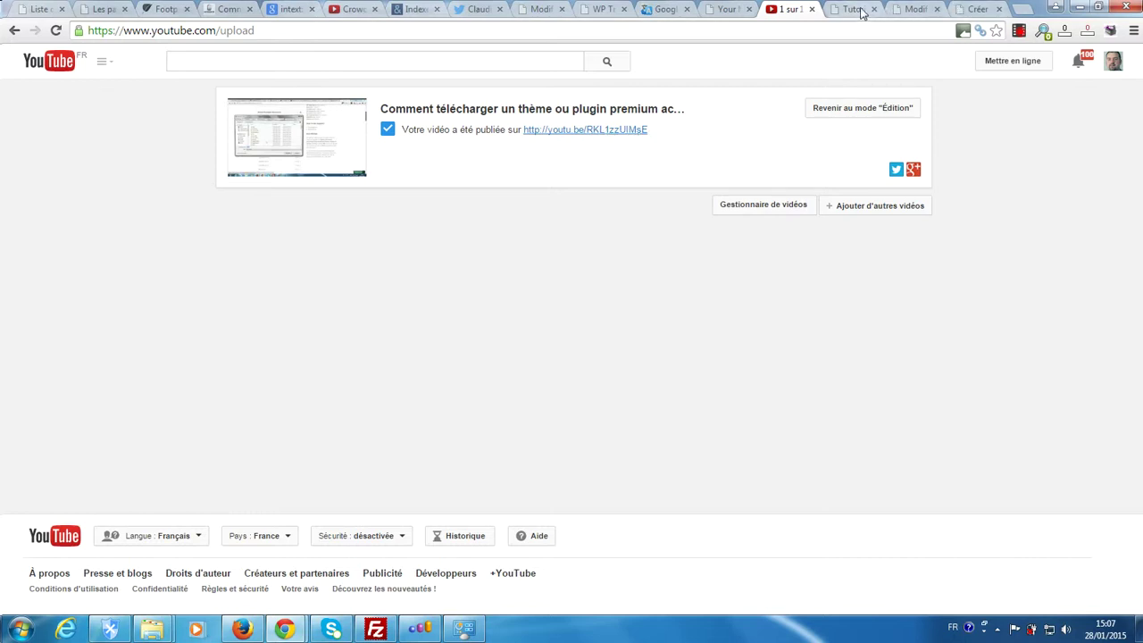
click(910, 7)
right_click(973, 323)
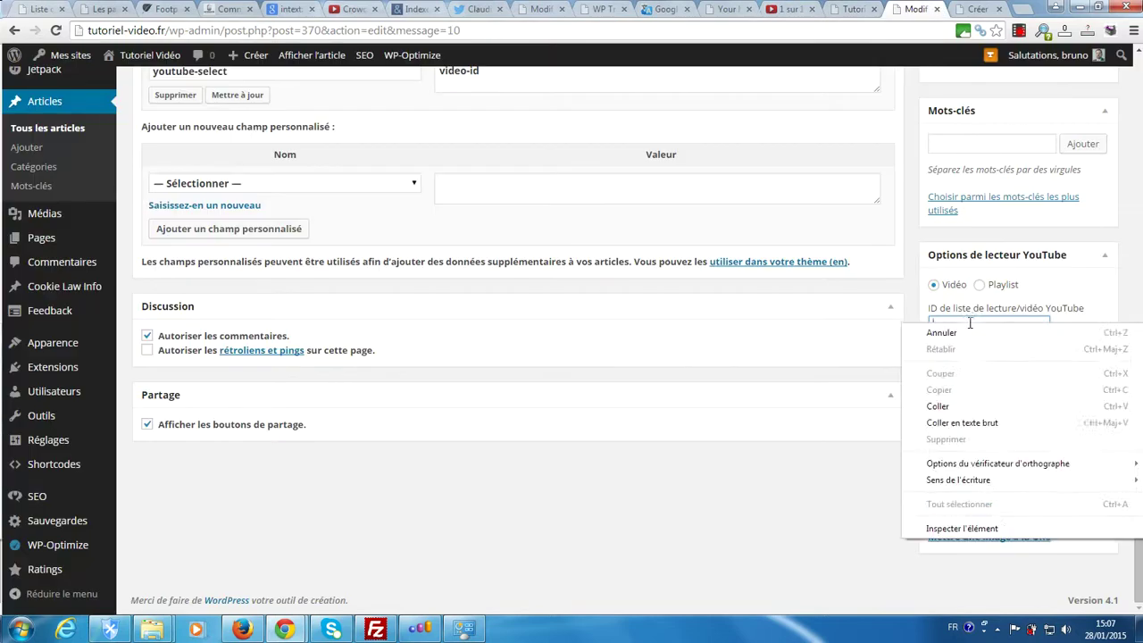
click(938, 406)
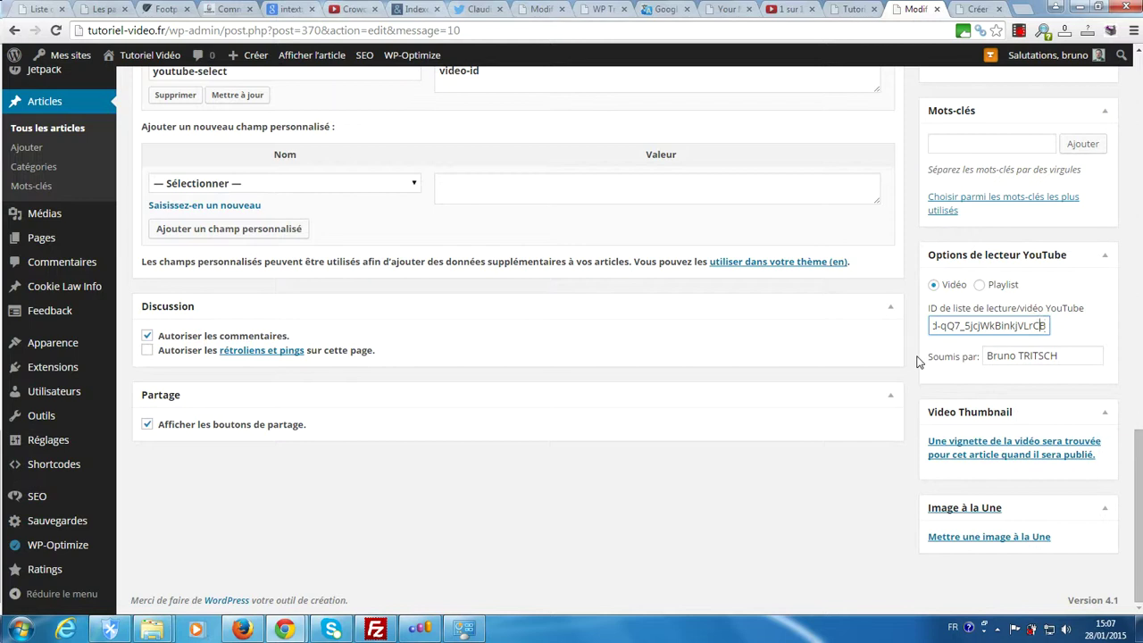
key(Left)
key(Left)
key(Left)
key(Left)
key(Left)
key(Left)
key(Left)
key(Left)
key(Left)
key(Left)
key(Left)
key(Left)
key(Left)
key(Left)
key(Left)
key(Left)
key(Left)
key(Left)
key(Left)
key(Left)
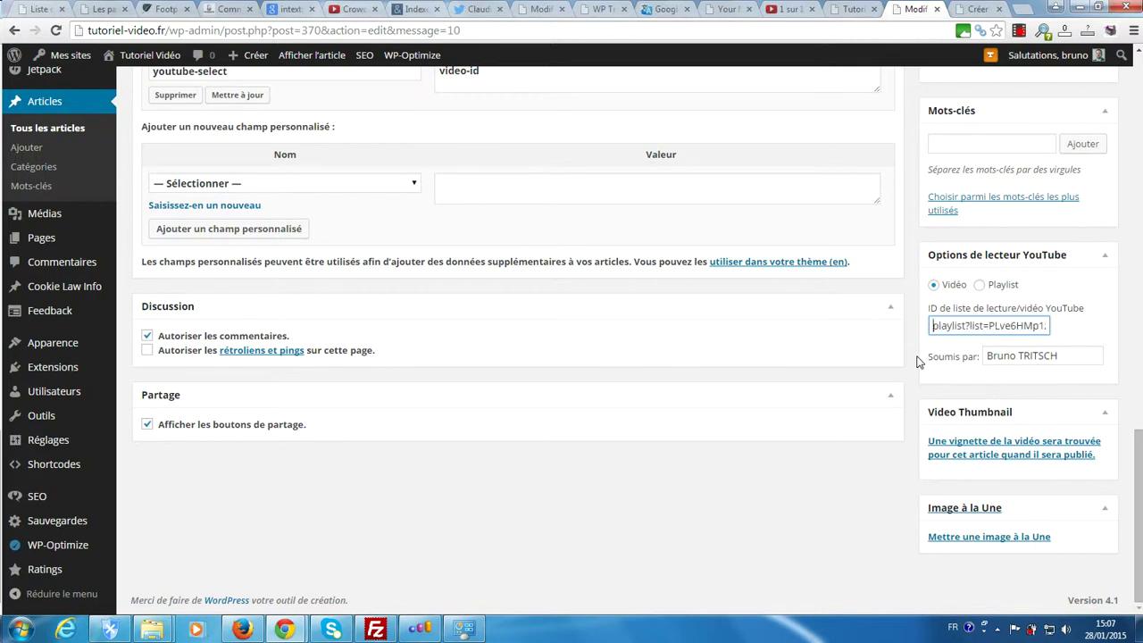
key(Delete)
key(Delete)
key(Delete)
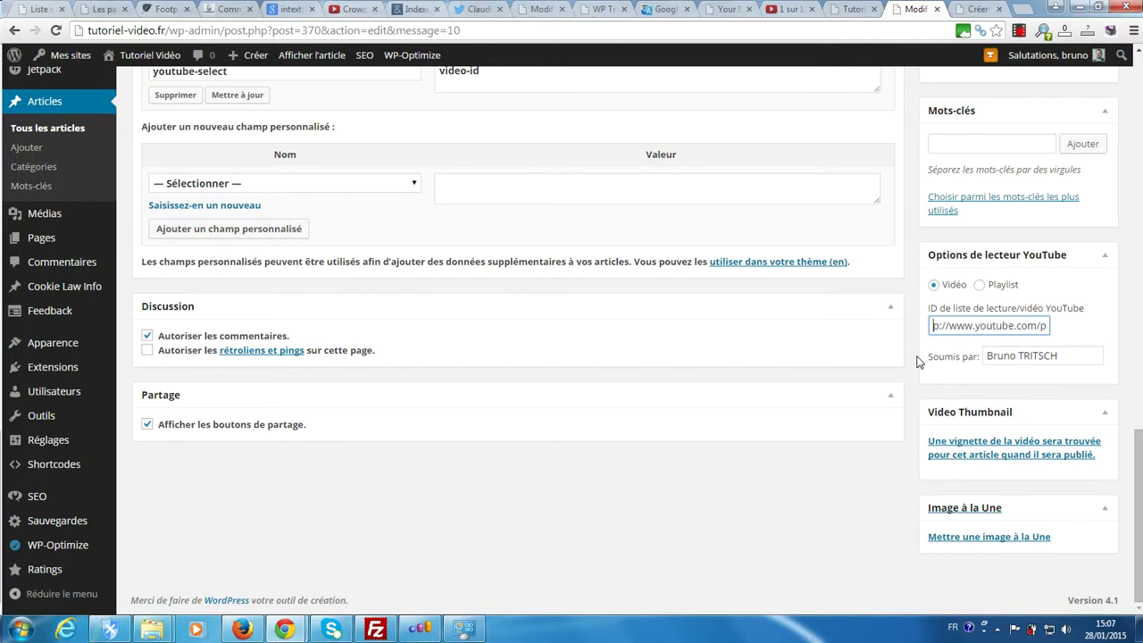
key(ctrl+a)
key(Delete)
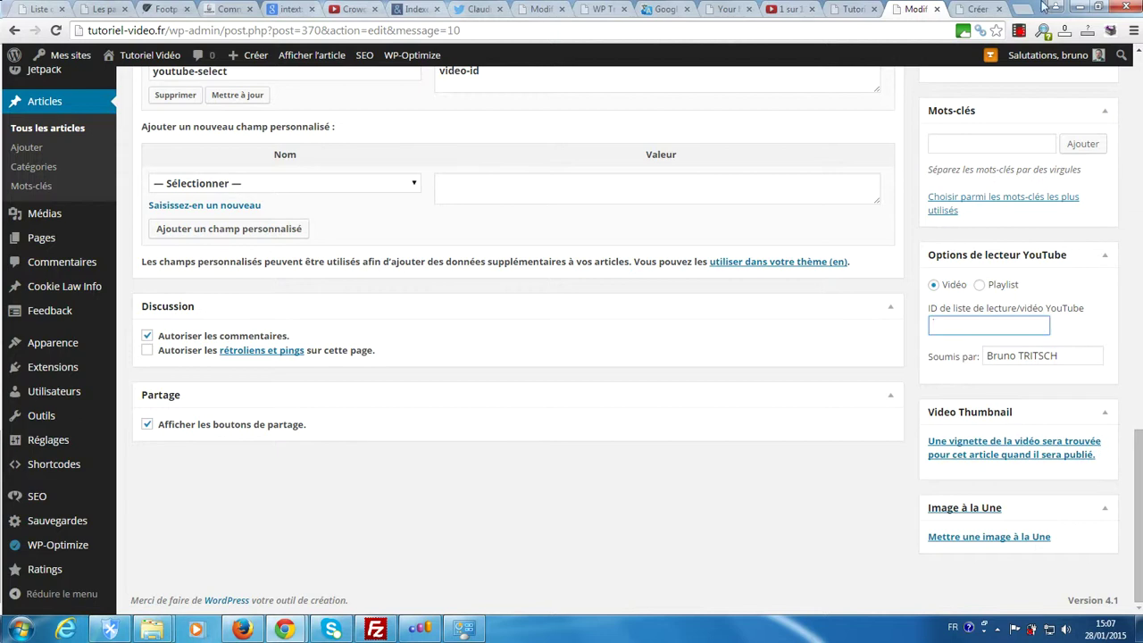
Copy the uploaded video's link from YouTube into the draft's video ID field, keeping only the identifier RKL1zzUIMsE.
click(855, 9)
click(776, 9)
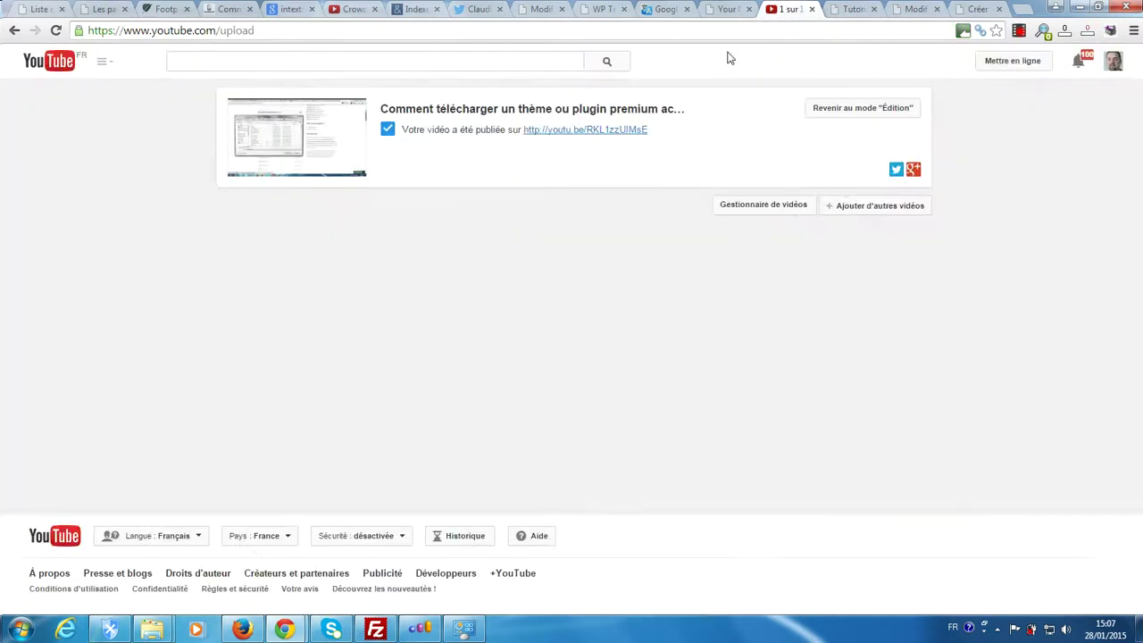
right_click(581, 132)
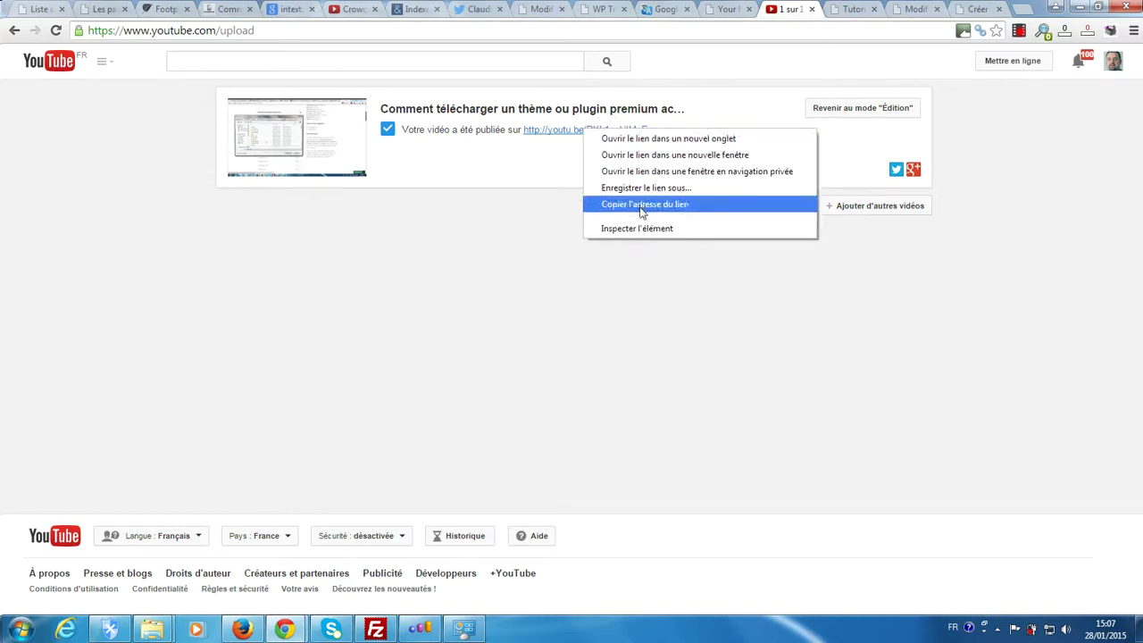
click(677, 204)
click(916, 9)
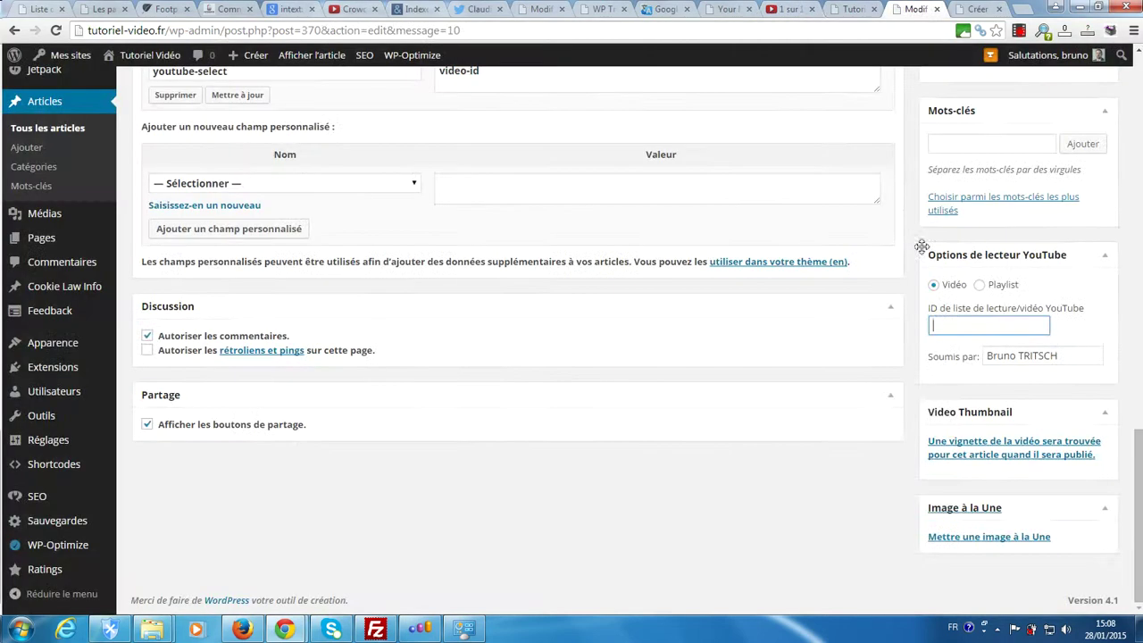
right_click(958, 324)
click(954, 408)
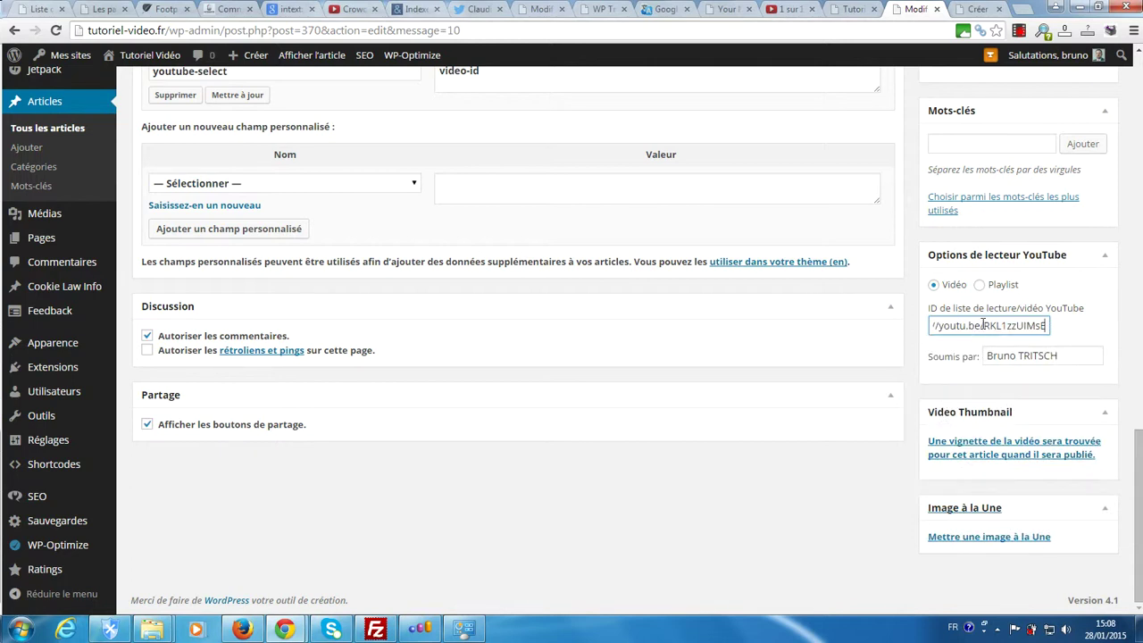
drag(975, 325, 819, 342)
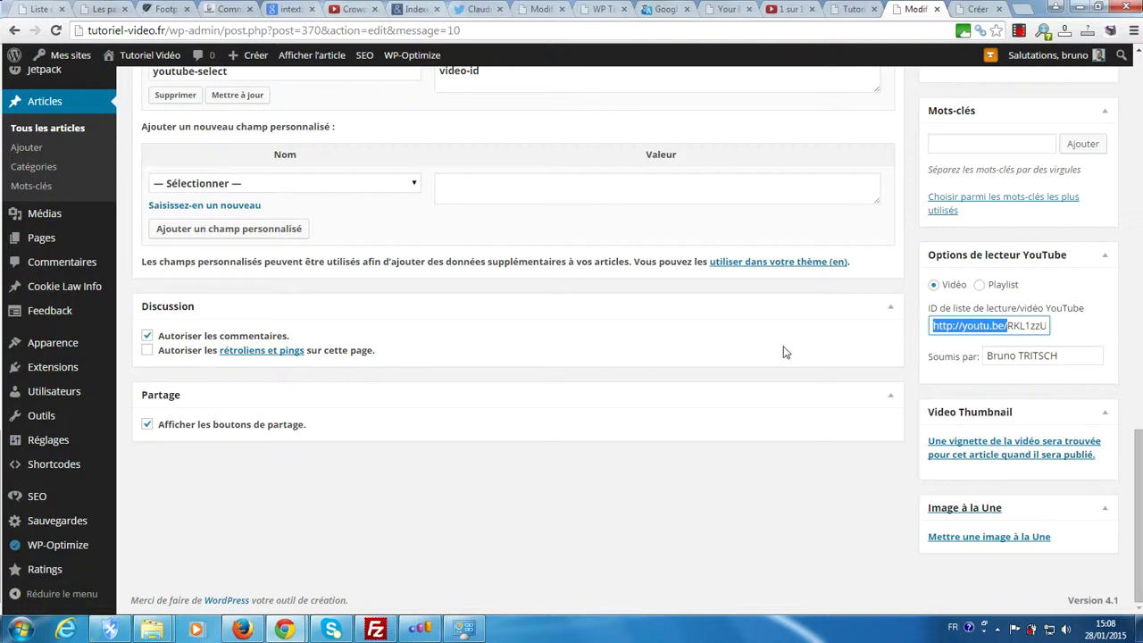
key(Delete)
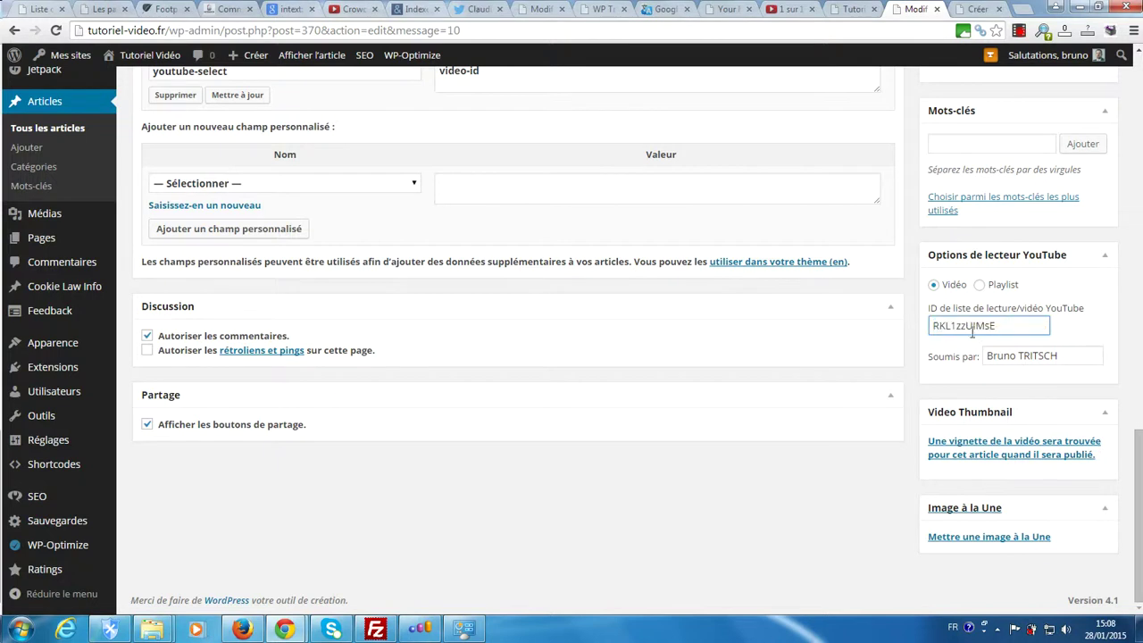
Save the article as a draft, leaving the submitter's name as filled in.
click(1046, 359)
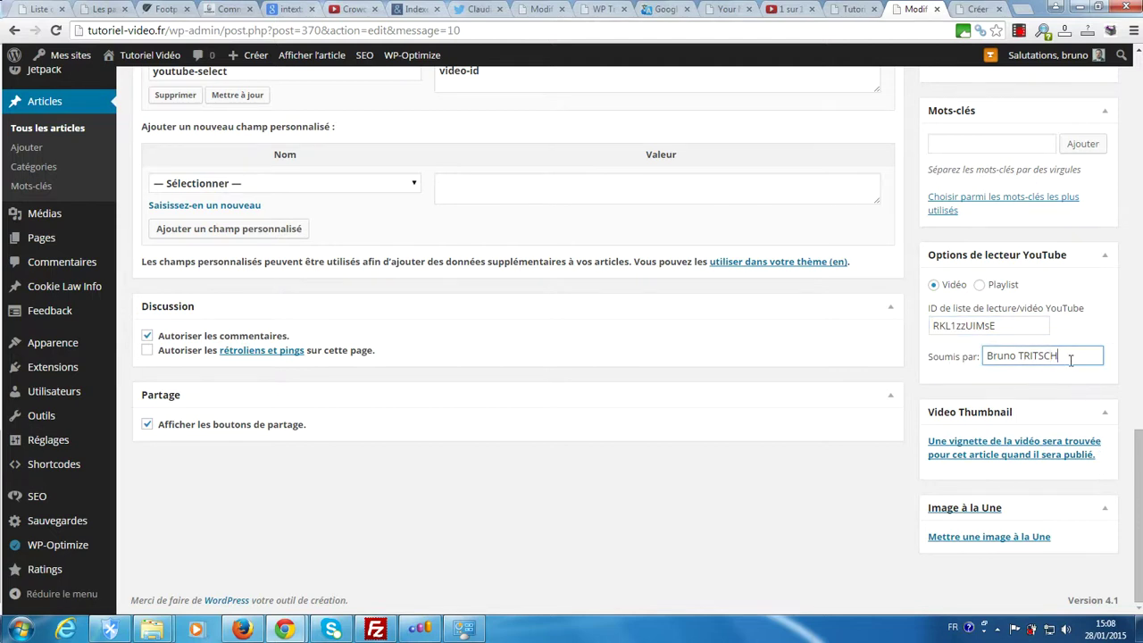
scroll(937, 399, up, 7)
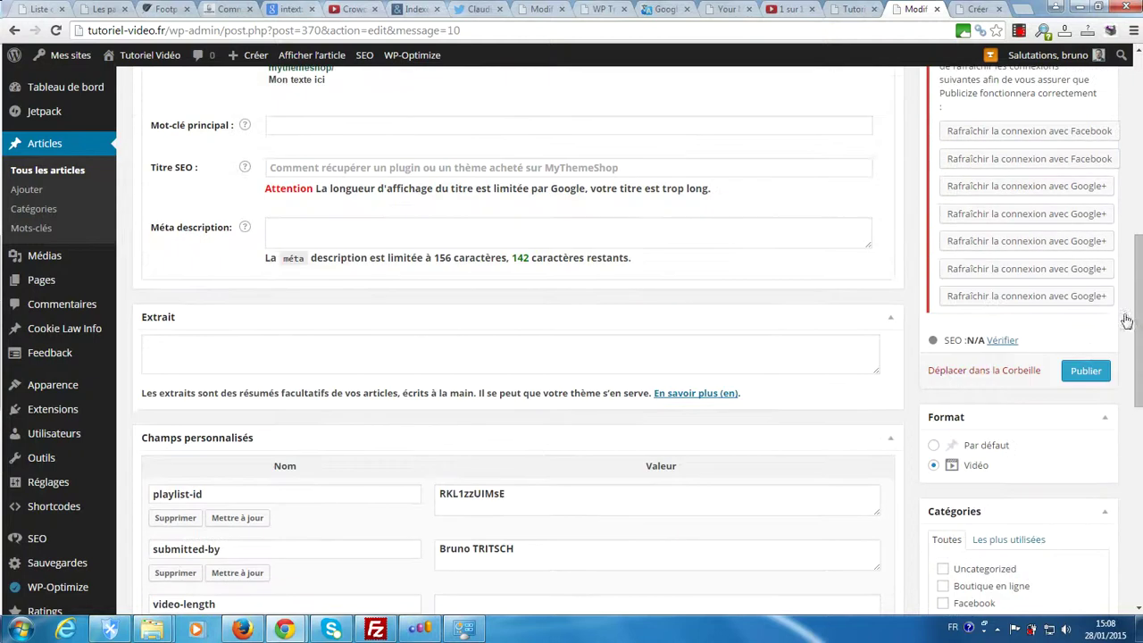
scroll(989, 366, up, 3)
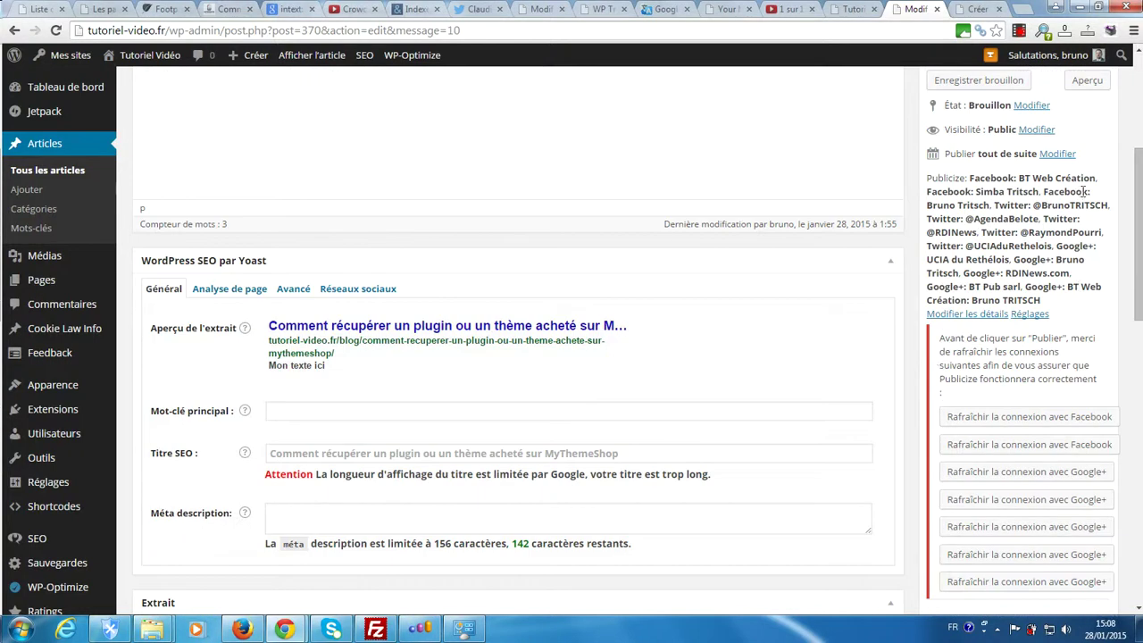
scroll(967, 178, up, 1)
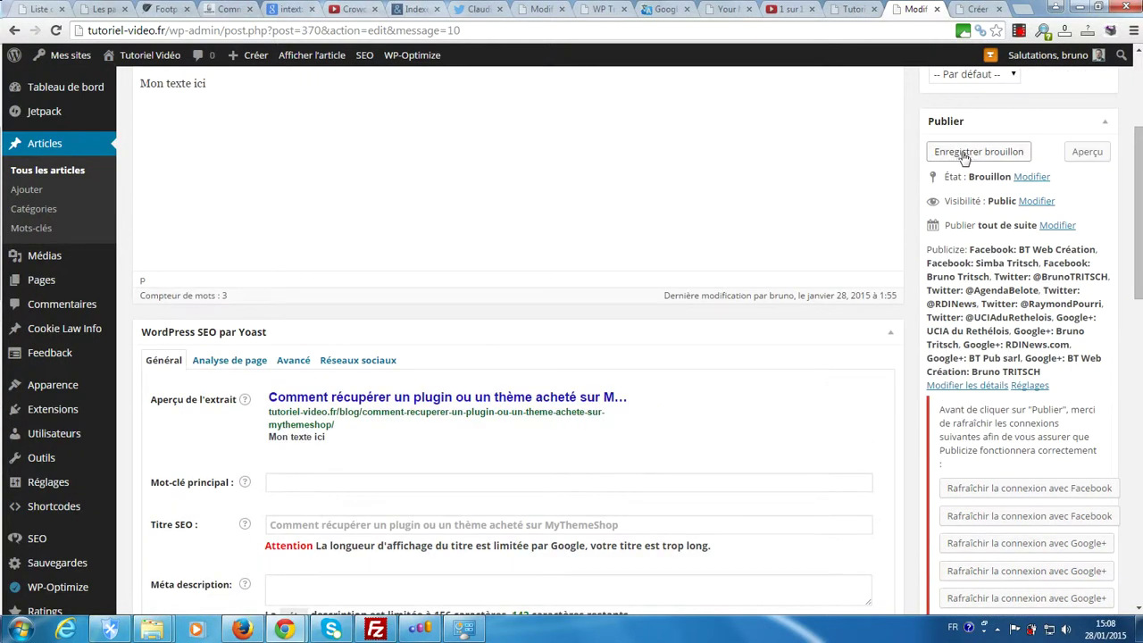
click(964, 153)
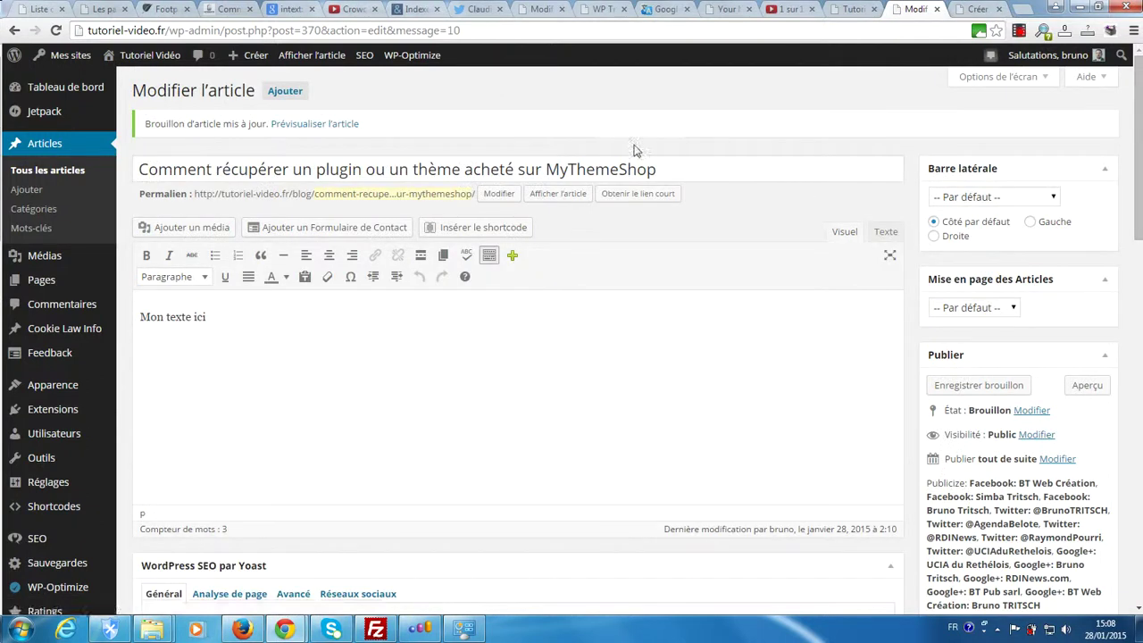
Open the MyThemeShop draft article's preview in a new browser tab and close the unneeded tab beside it.
middle_click(548, 196)
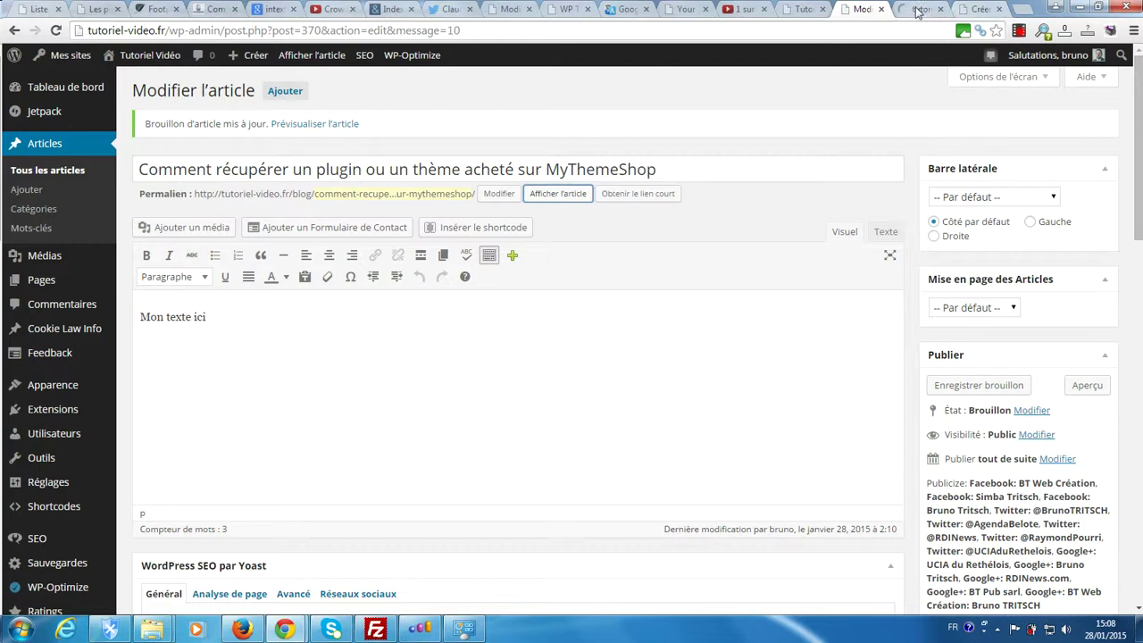
click(918, 10)
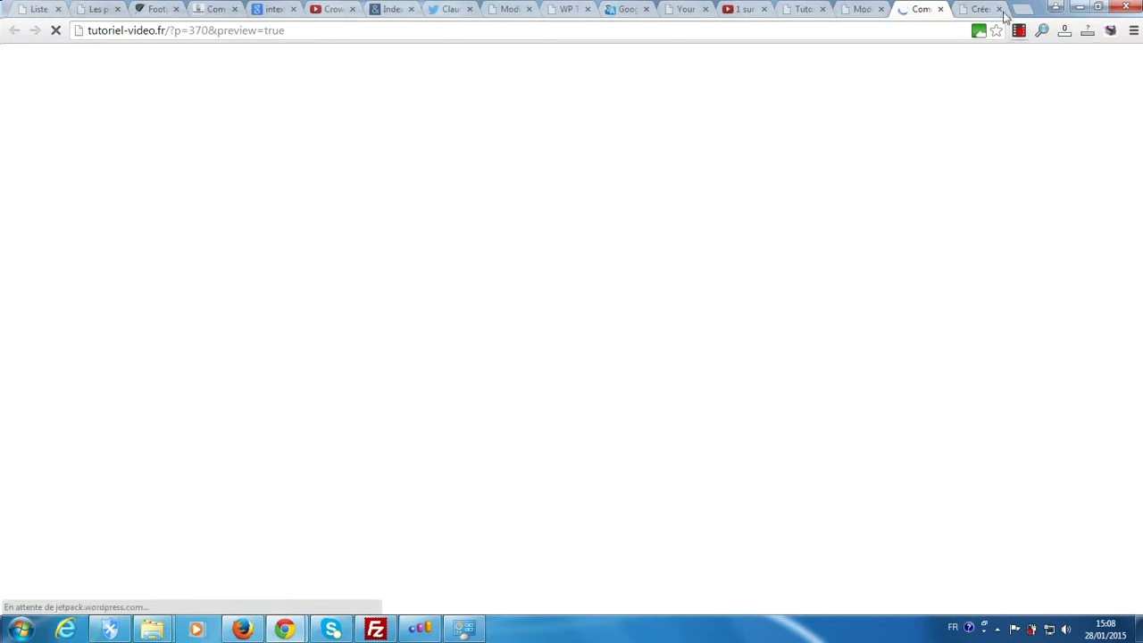
click(1000, 10)
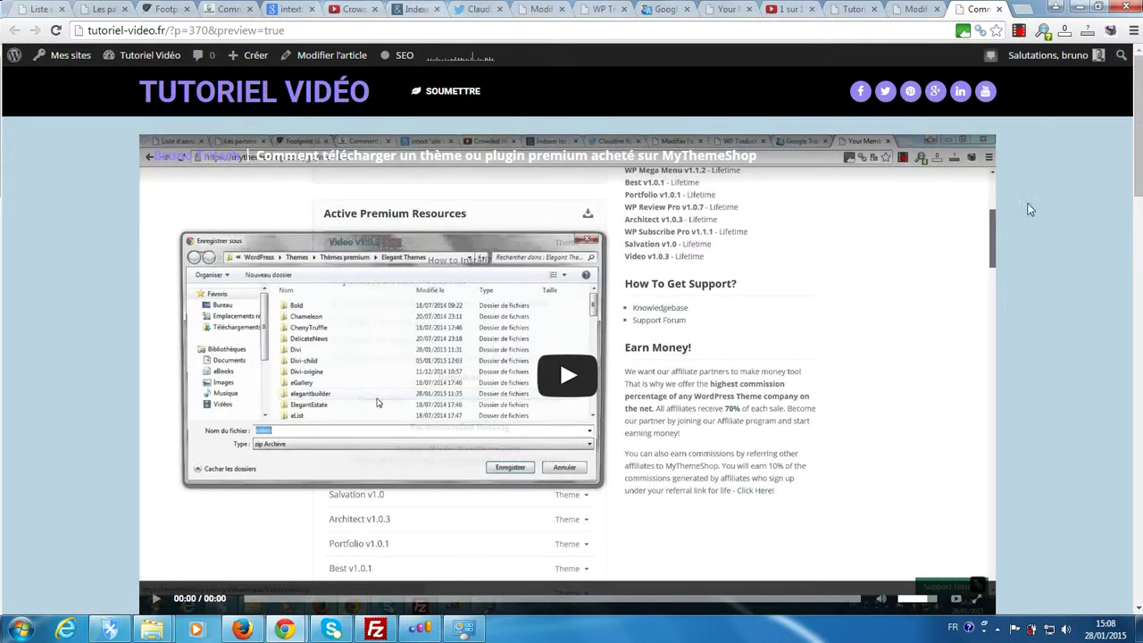
View the sharing options offered below the video in the article preview, and dismiss them.
drag(1139, 143, 1140, 261)
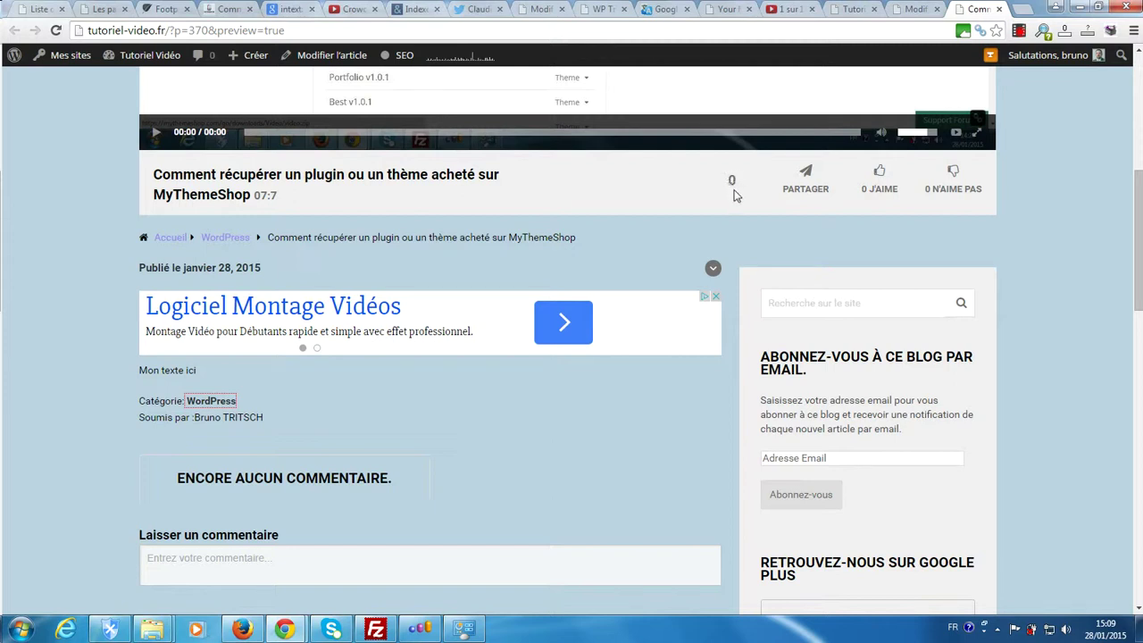
click(805, 186)
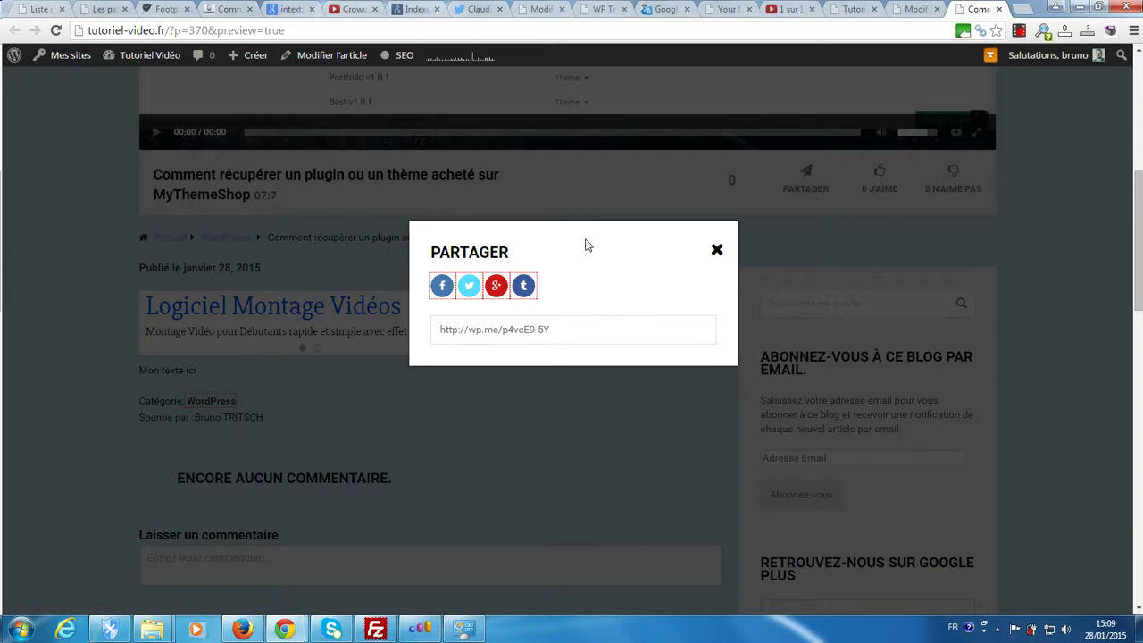
click(716, 251)
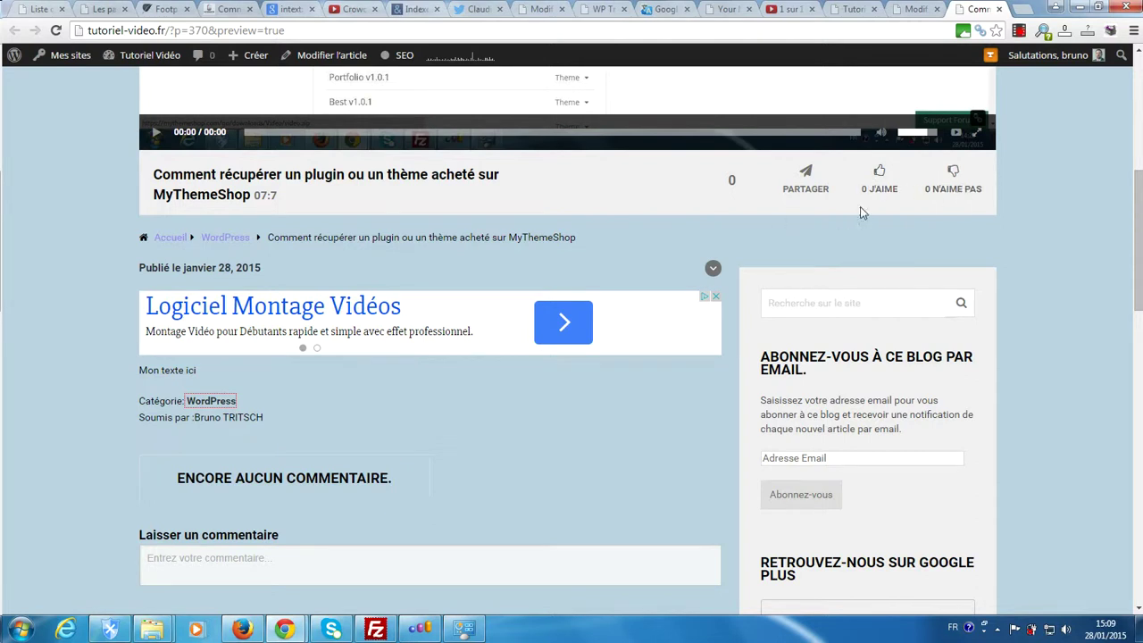
Compare the body text shown in the article preview with the text in the article editor.
scroll(887, 213, down, 1)
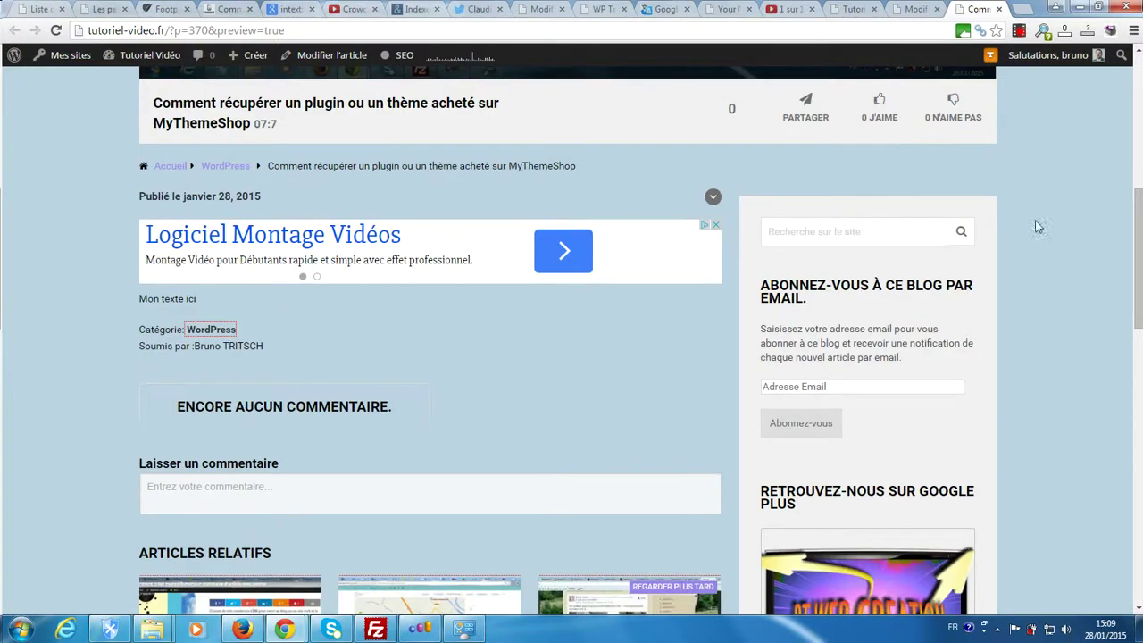
drag(1139, 265, 1140, 281)
scroll(1141, 282, down, 1)
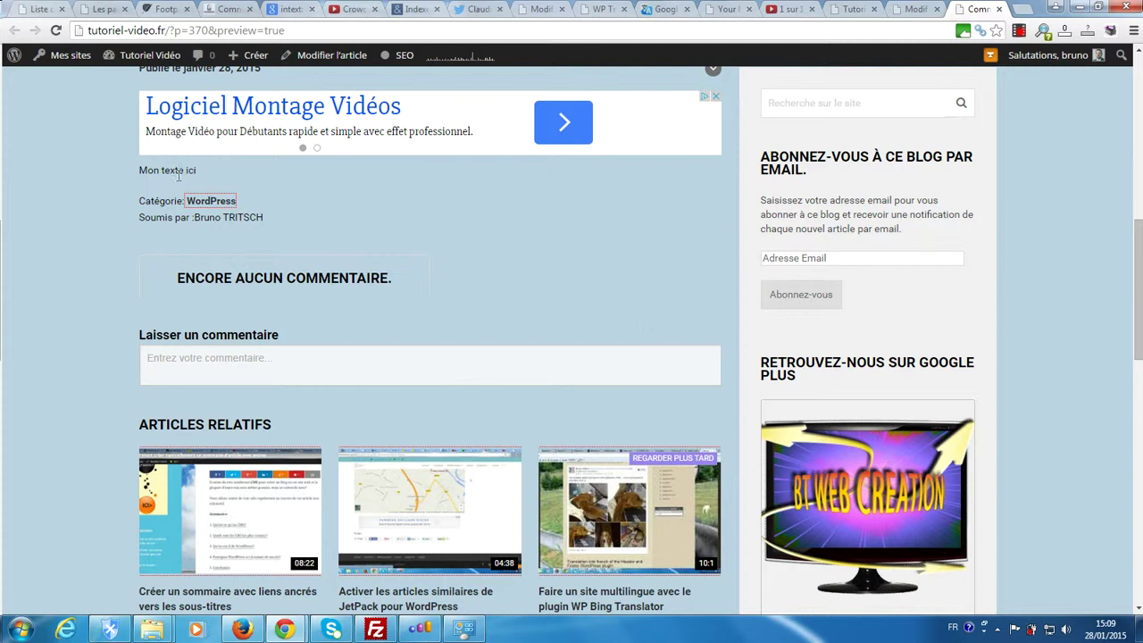
click(897, 9)
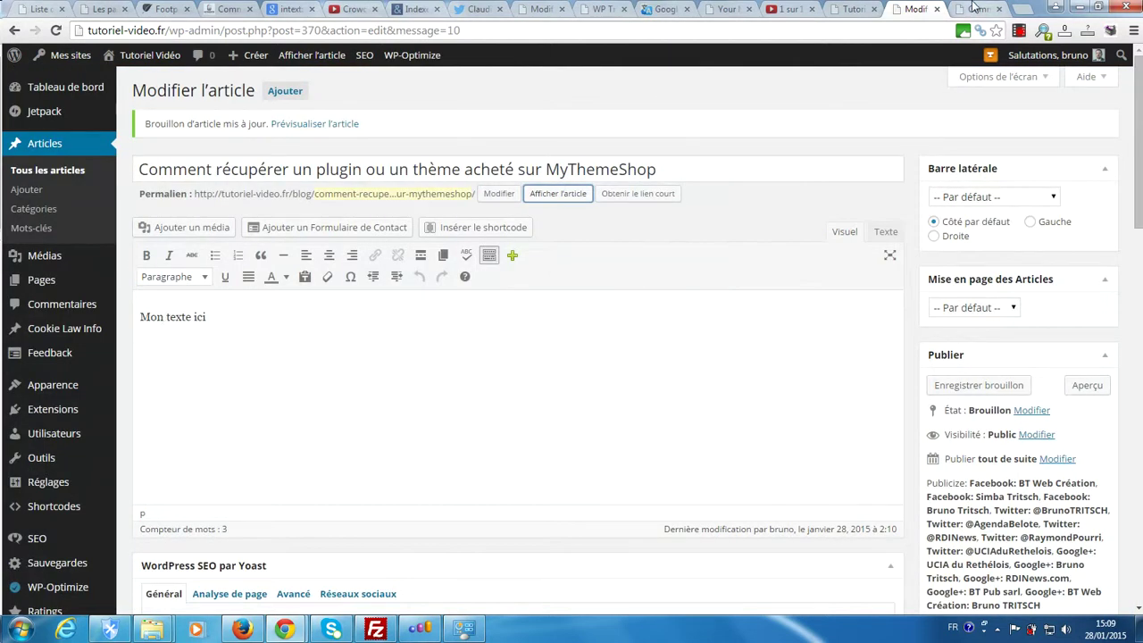
click(973, 7)
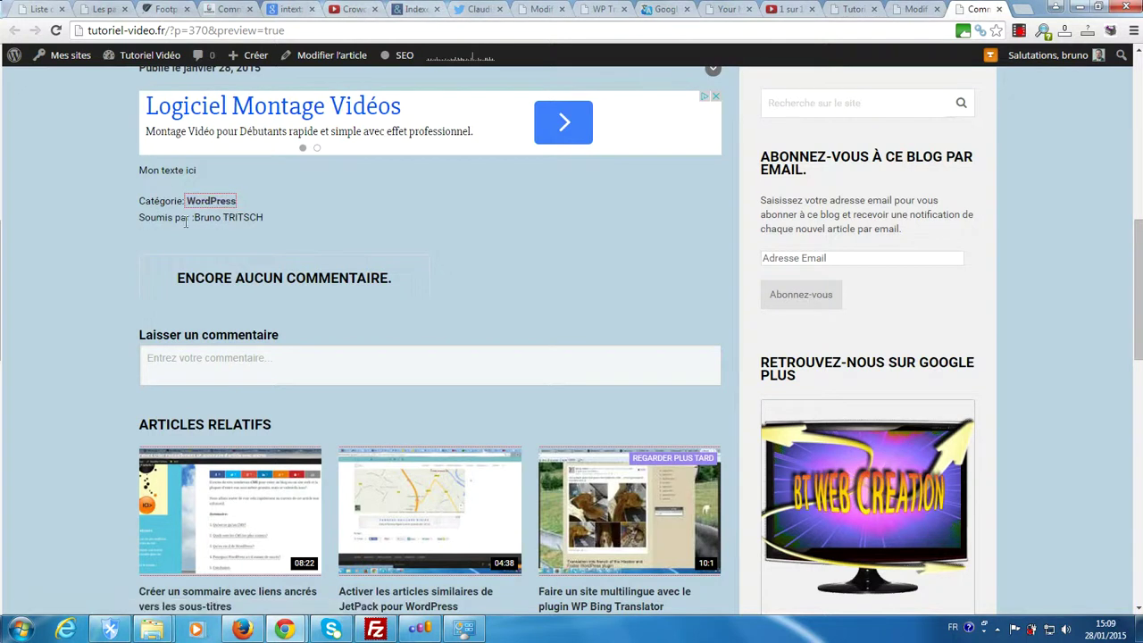
Check the previewed submitter credit against the editor's YouTube player options, and return to the video in the preview.
click(918, 9)
scroll(1011, 329, down, 5)
drag(1138, 321, 1140, 546)
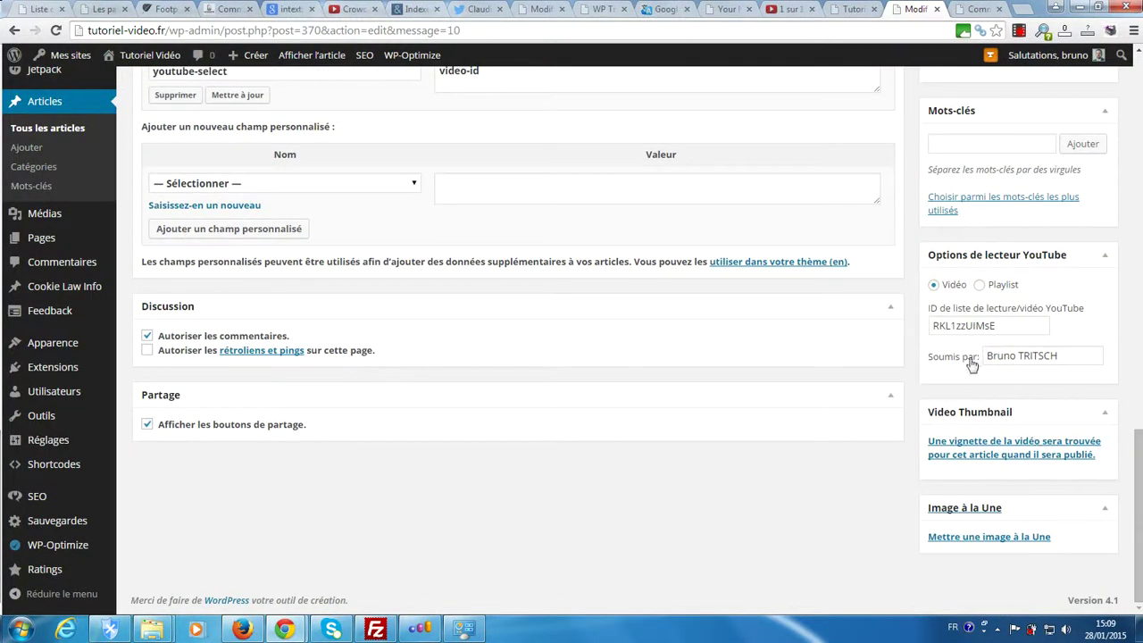
click(973, 9)
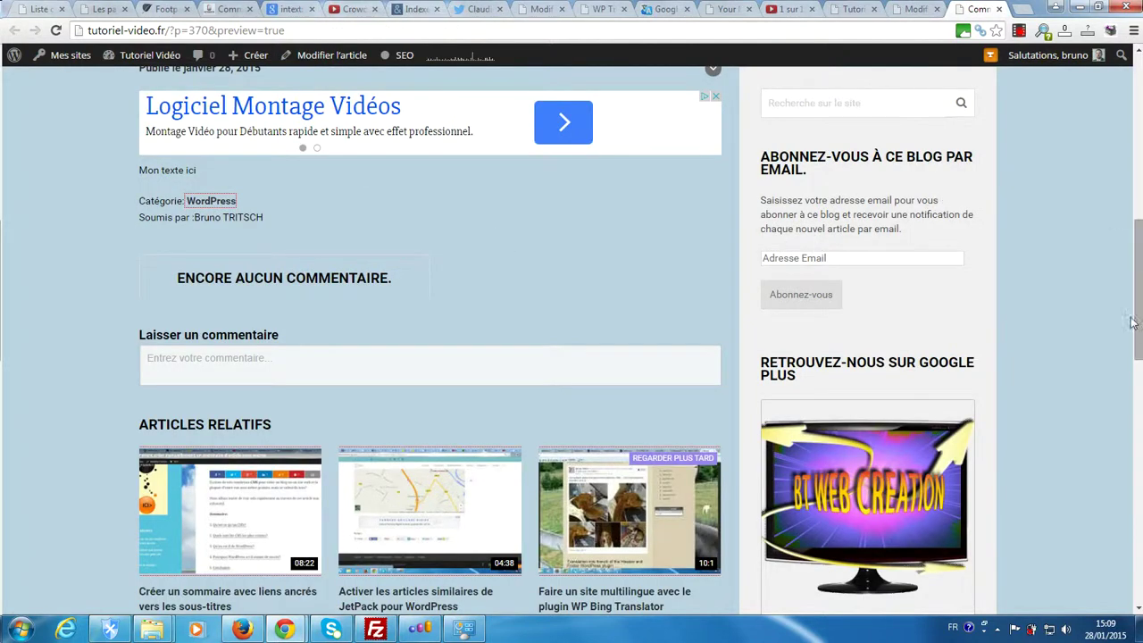
drag(1129, 272, 1138, 107)
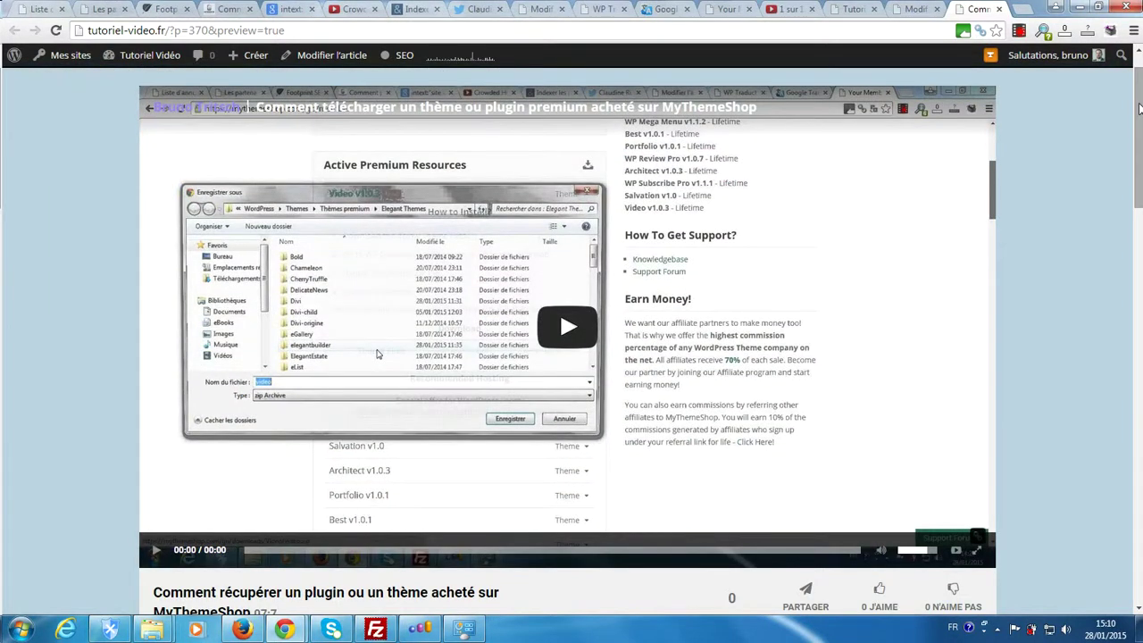